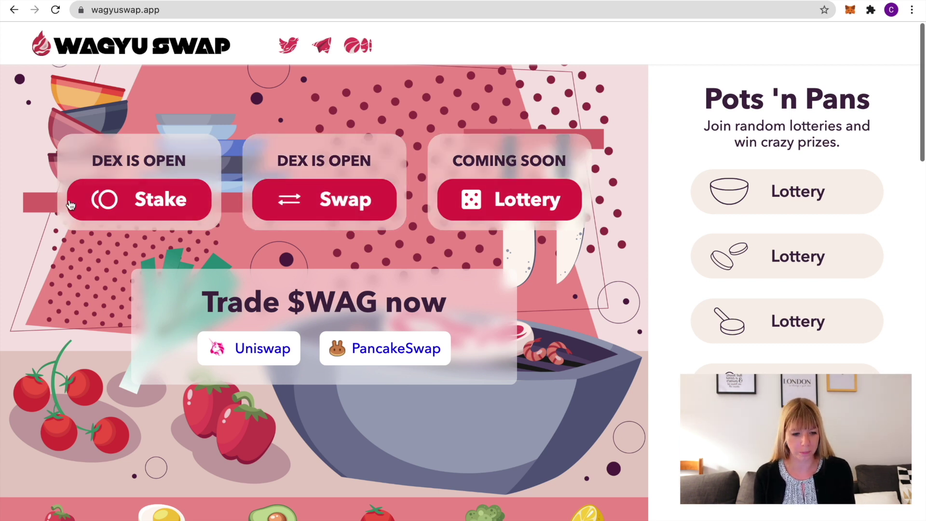
Open WagyuSwap's staking farms and connect MetaMask's Account 1 to the exchange site.
left_click(134, 209)
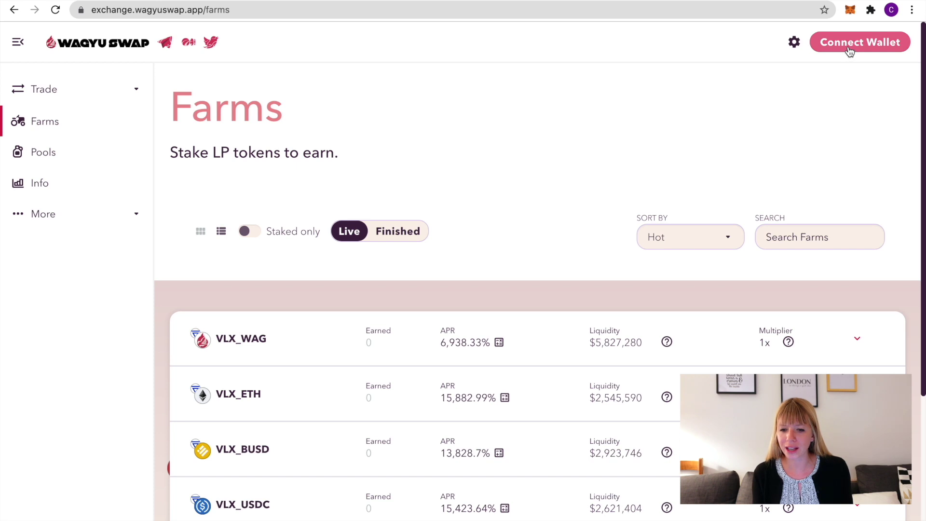
left_click(850, 50)
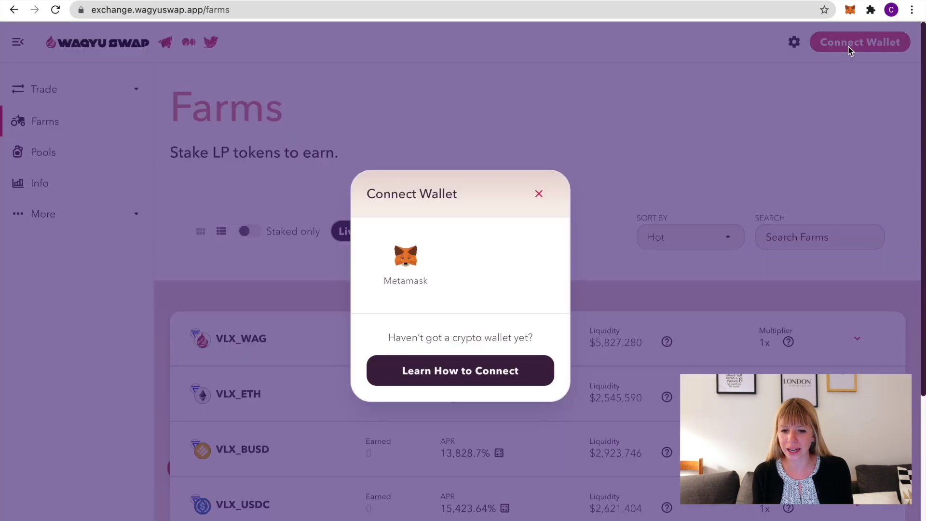
left_click(405, 258)
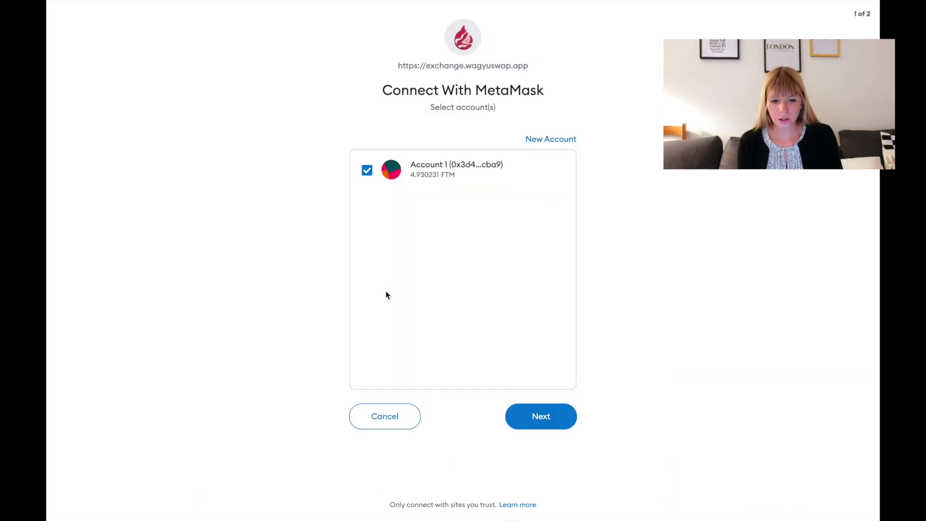
left_click(544, 417)
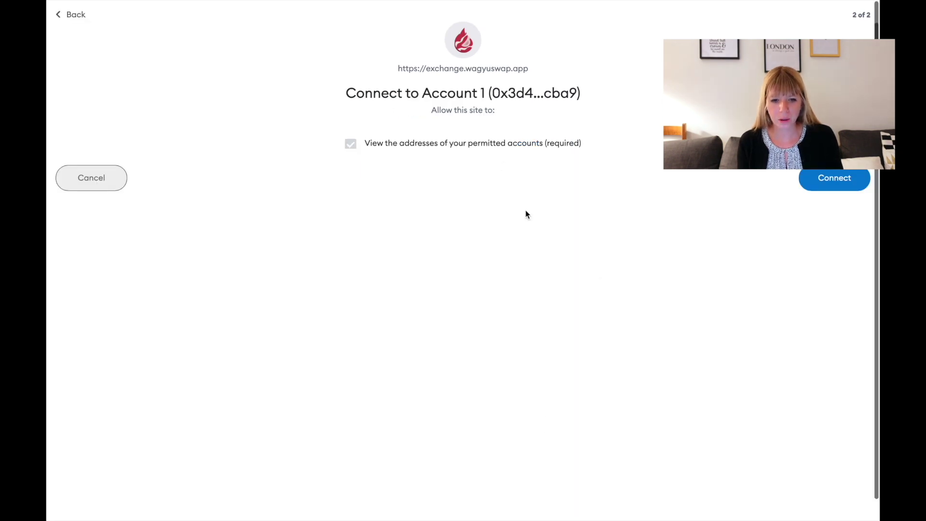
left_click(835, 178)
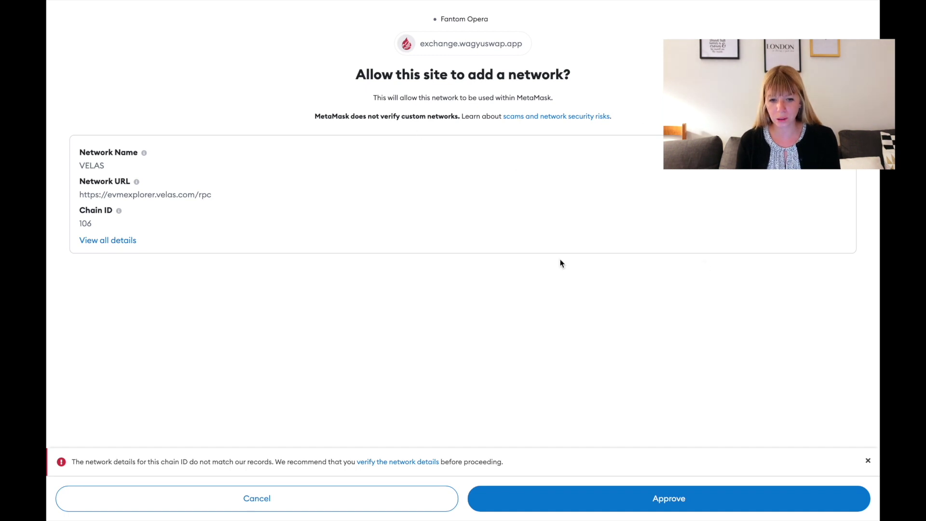
Approve adding the VELAS network with chain ID 106 and switching to it, and check the active network in MetaMask.
left_click(717, 506)
left_click(674, 502)
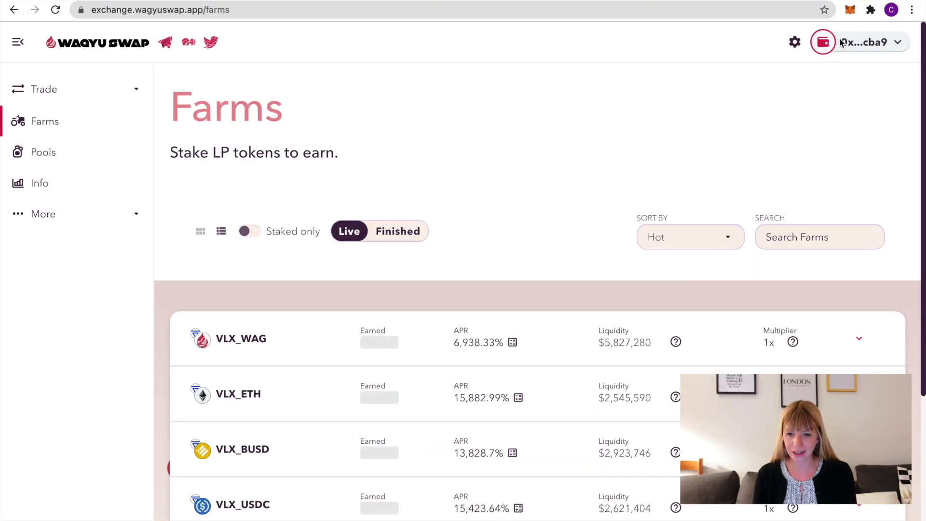
mouse_move(718, 86)
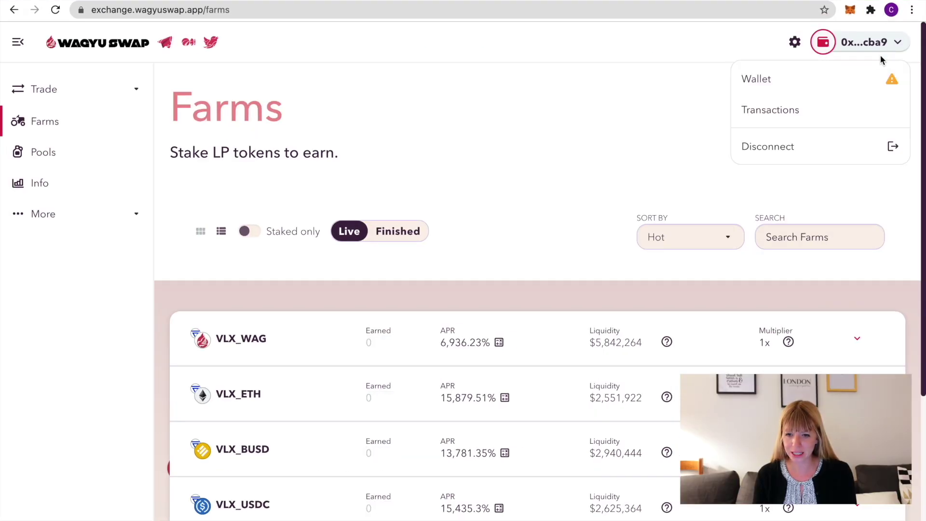
left_click(850, 10)
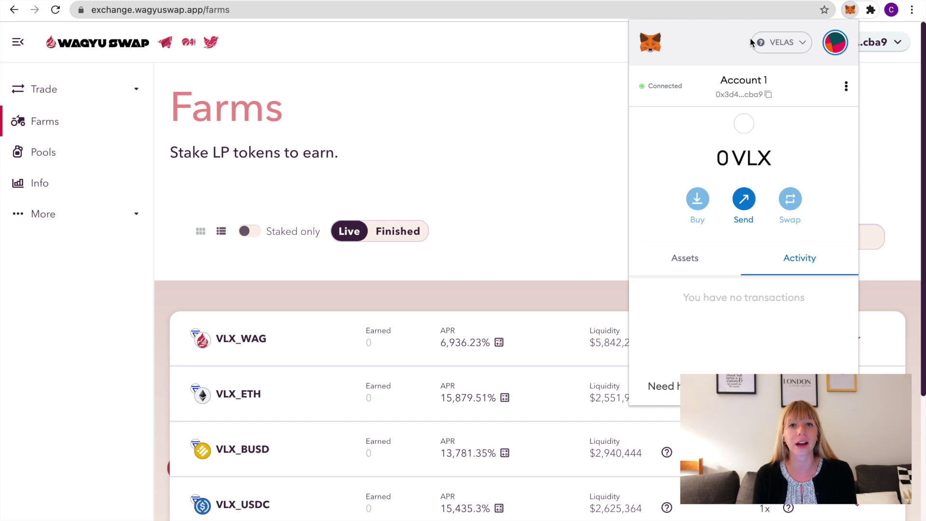
left_click(505, 111)
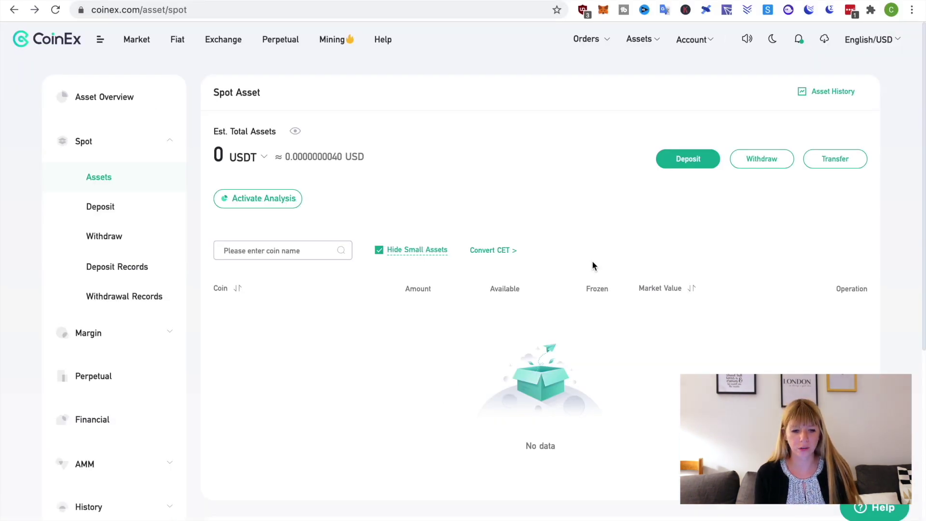
Switch to CoinEx, search the spot assets for USDT and open its deposit page.
left_click(254, 246)
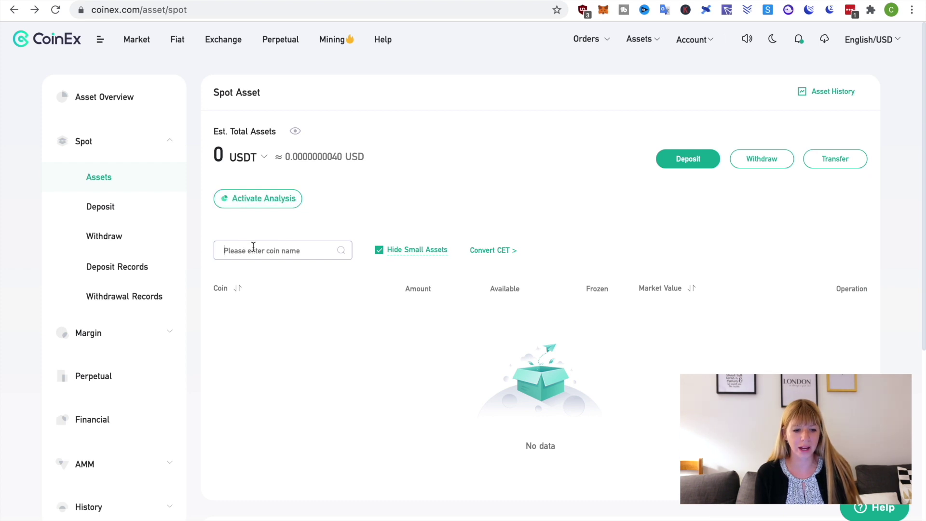
type("us")
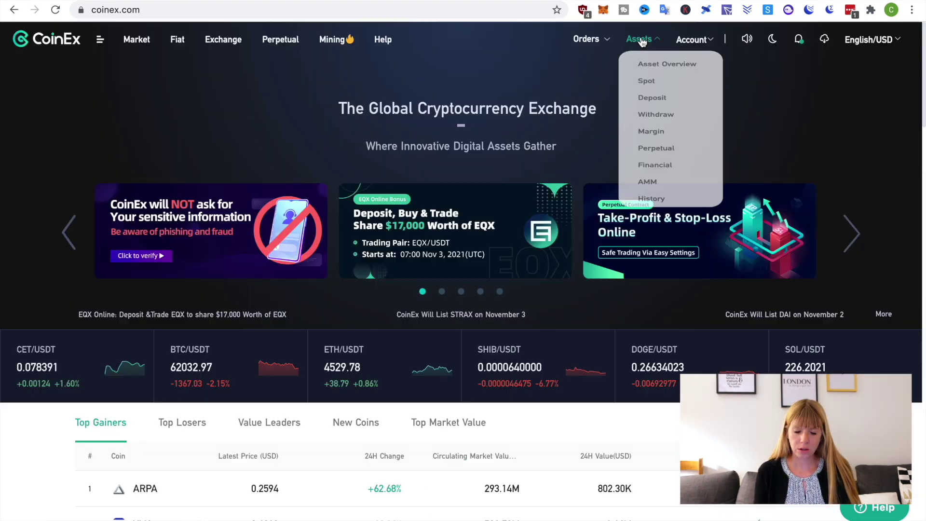
left_click(649, 90)
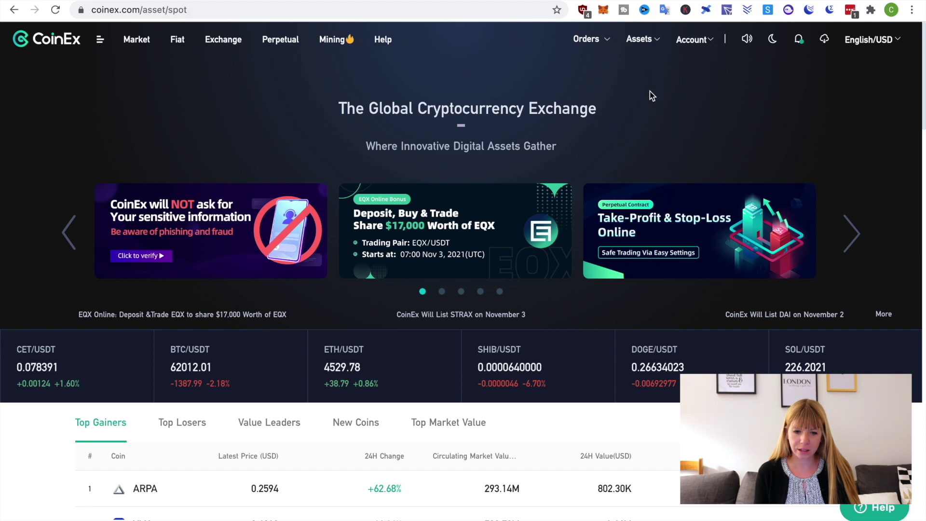
left_click(257, 259)
type("usdt")
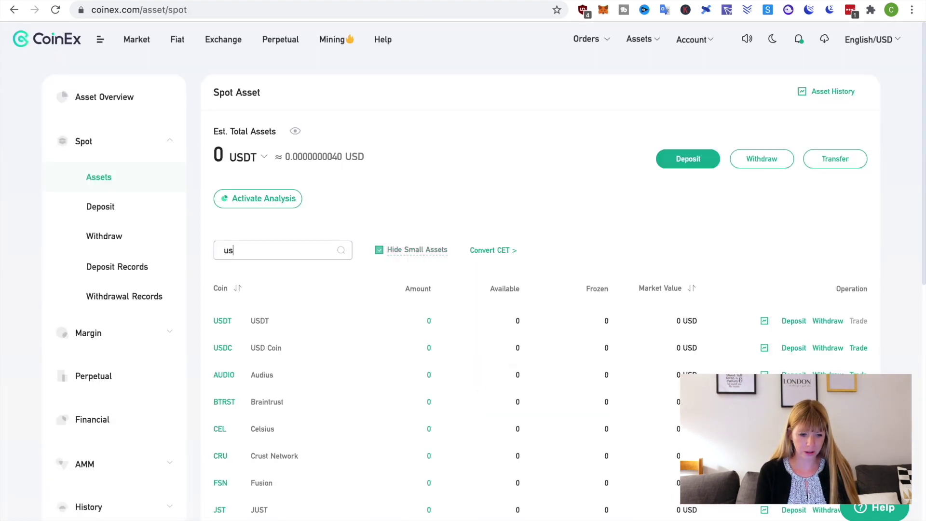
left_click(793, 321)
left_click(449, 343)
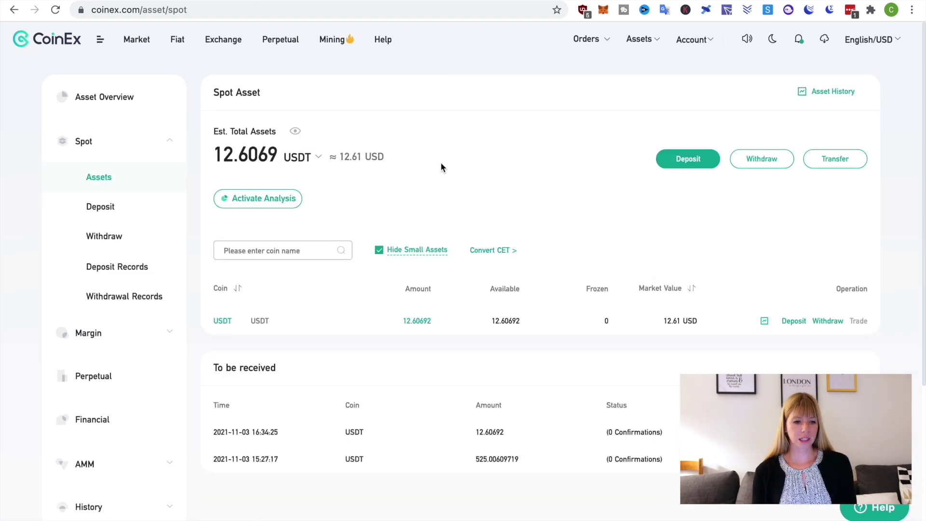
Buy VLX on the VLX/USDT exchange pair with a market-price order for 12.60692 USDT.
left_click(227, 41)
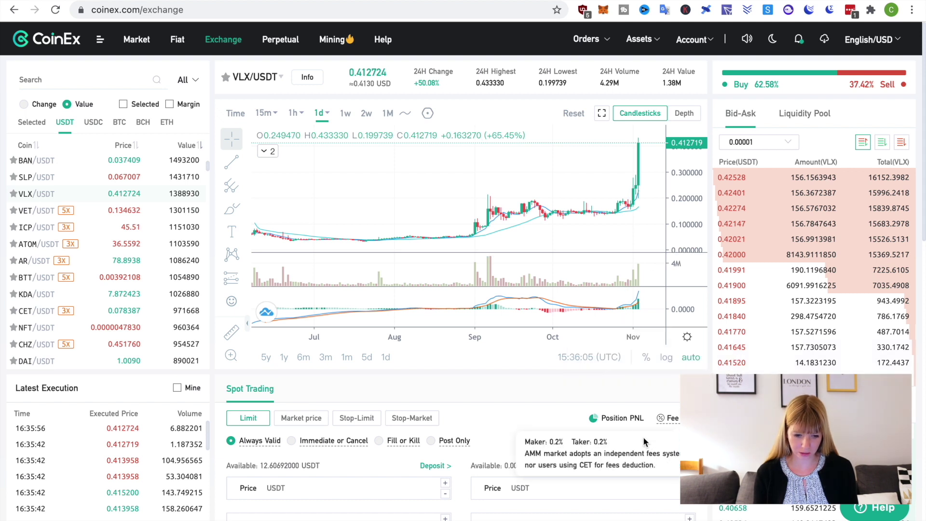
scroll(525, 395, "down", 2)
scroll(491, 373, "down", 2)
left_click(295, 250)
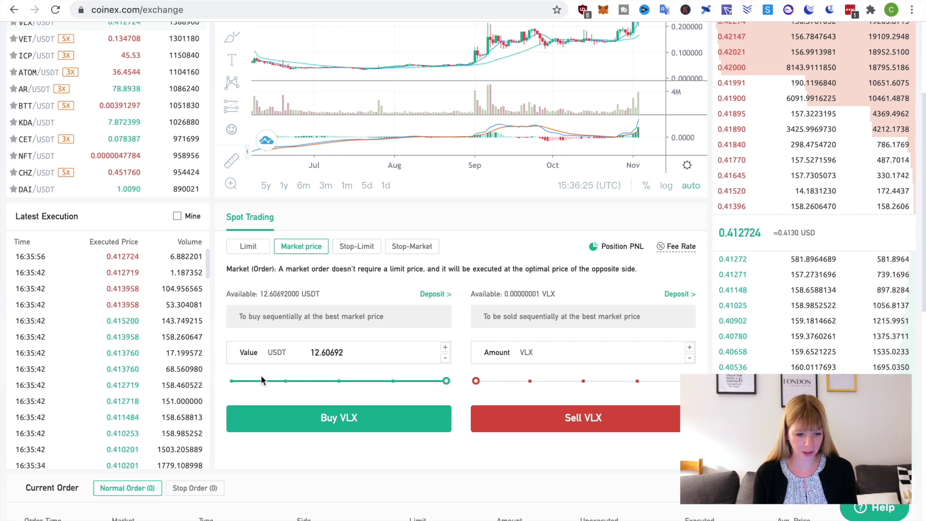
left_click(346, 420)
scroll(349, 424, "up", 4)
Open the spot assets and check the purchased VLX balance.
mouse_move(648, 45)
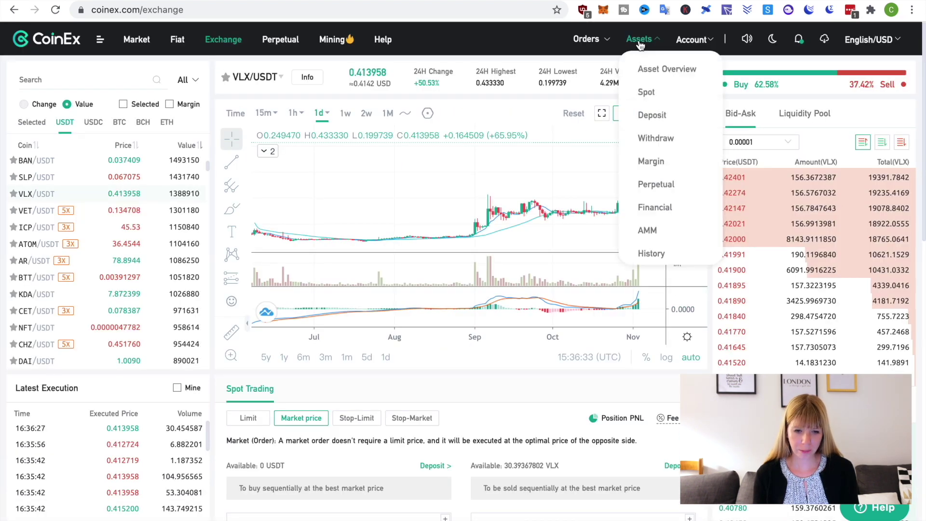
left_click(654, 92)
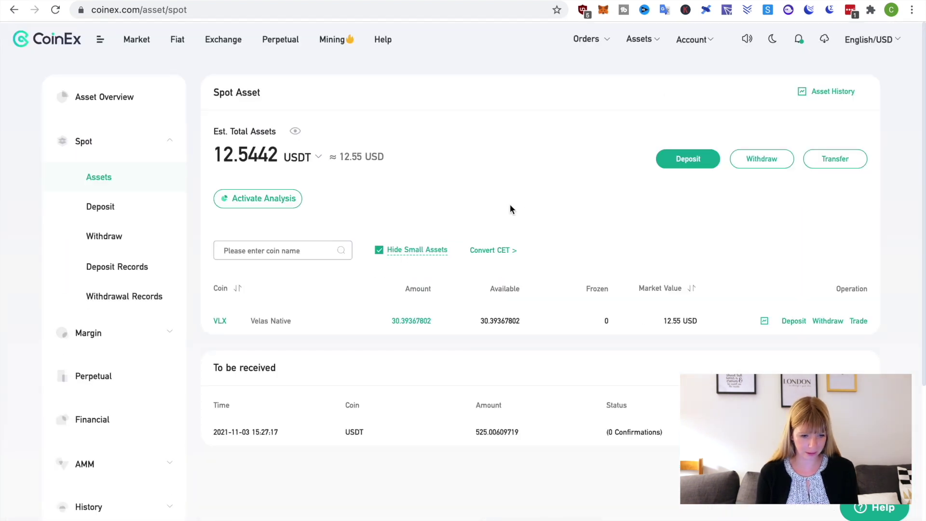
scroll(511, 205, "down", 2)
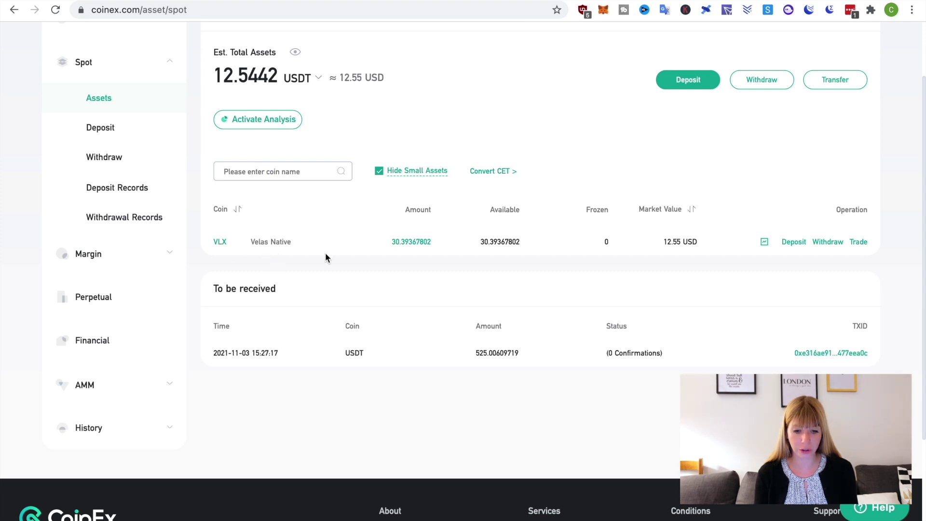
scroll(325, 252, "up", 1)
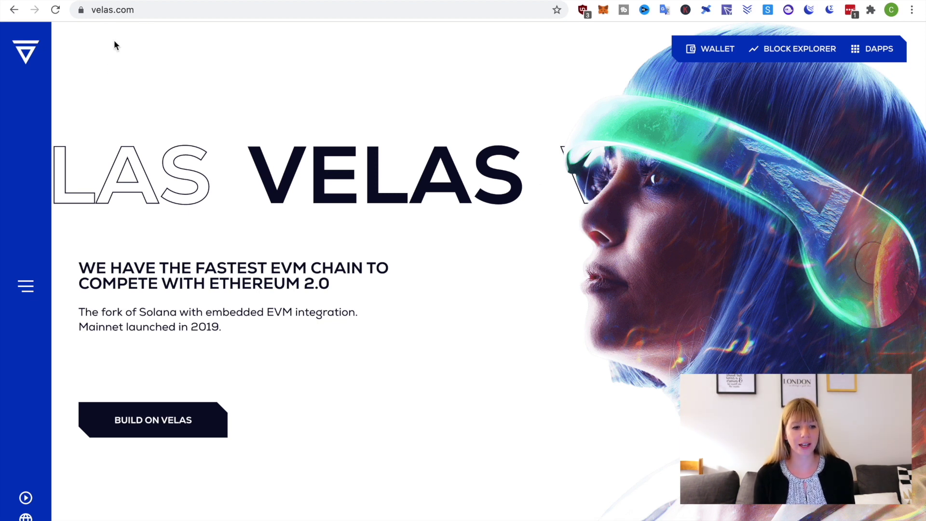
Open the Velas web wallet from velas.com, choose English, start creating a wallet and go to its password field.
left_click(710, 47)
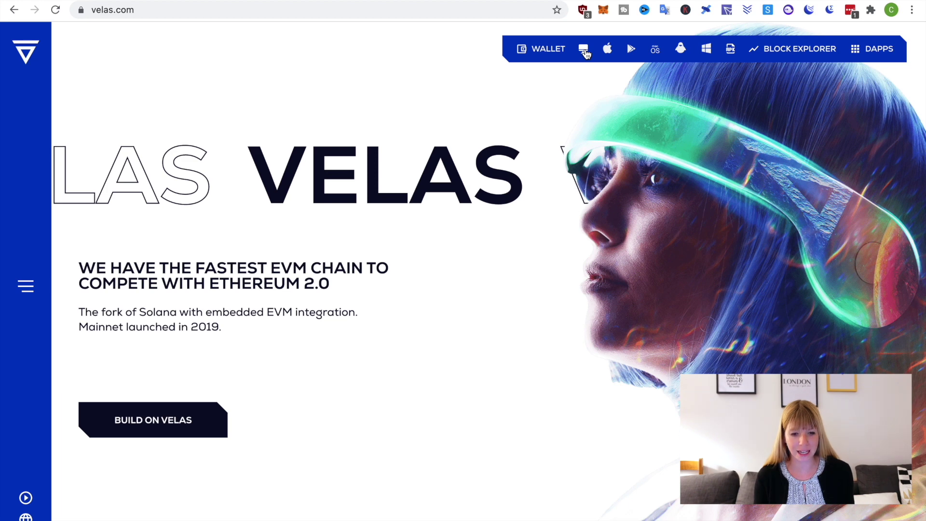
left_click(584, 51)
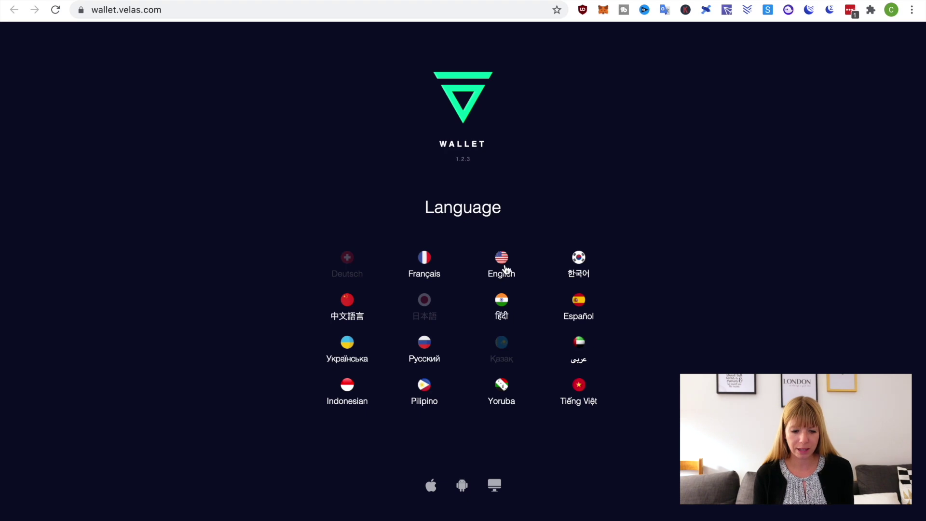
left_click(503, 265)
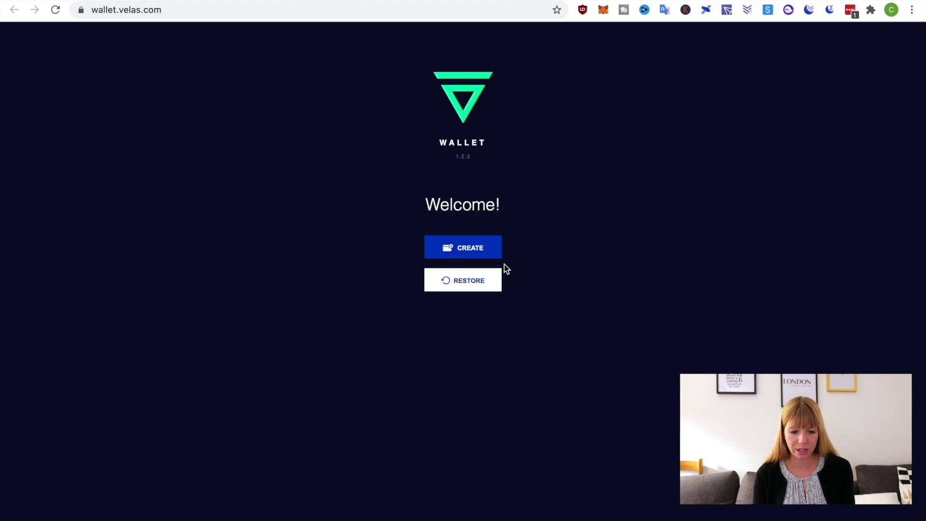
left_click(452, 246)
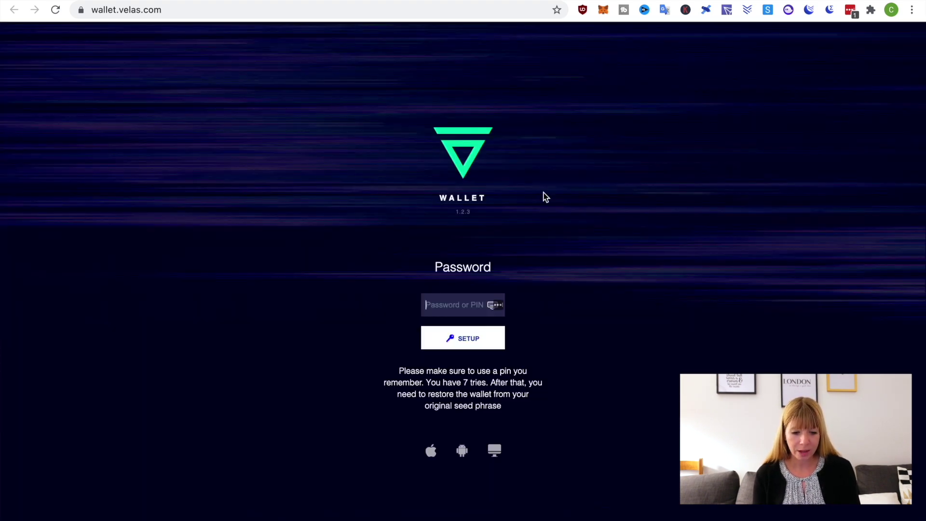
left_click(434, 317)
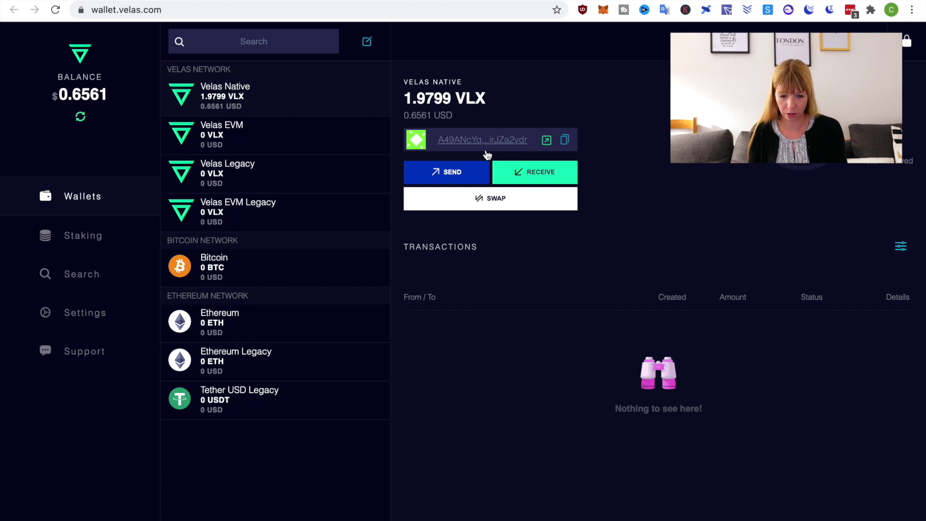
Copy the Velas Native wallet address and paste it as the withdrawal address for VLX on CoinEx.
left_click(567, 143)
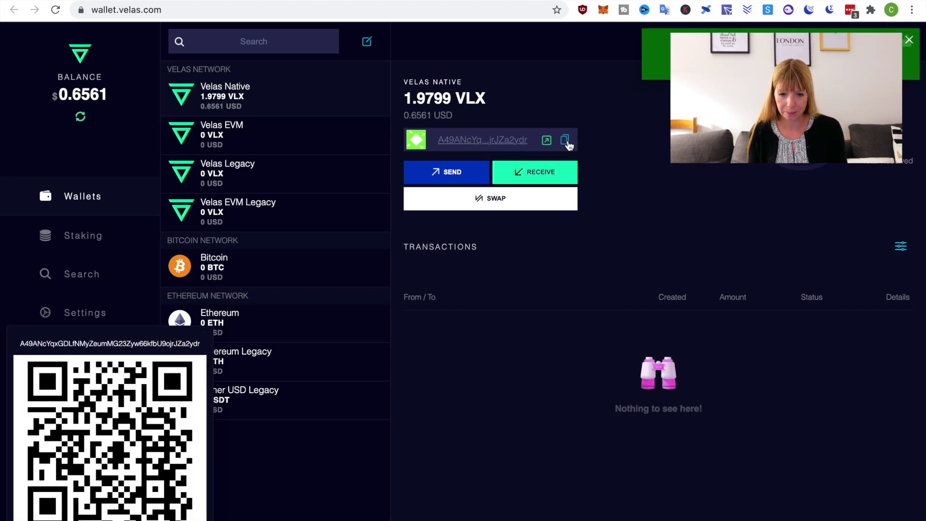
left_click(796, 1)
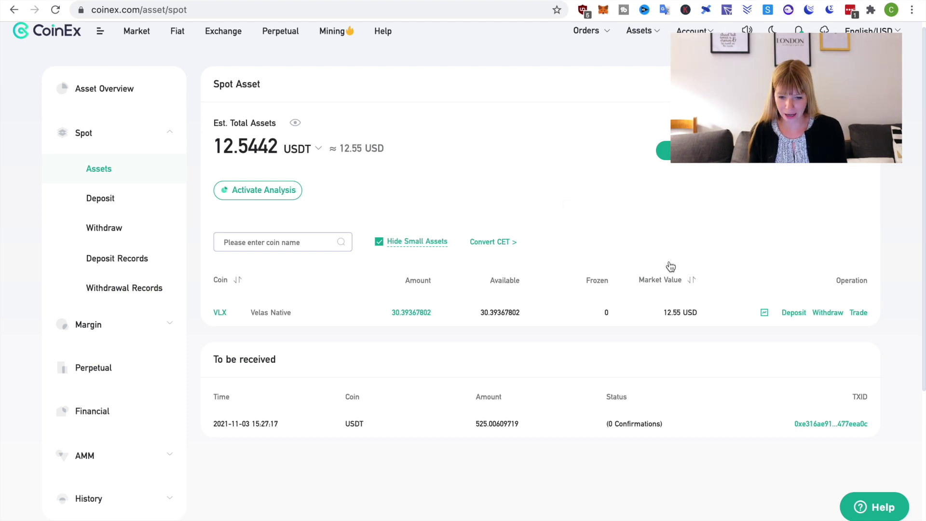
left_click(831, 314)
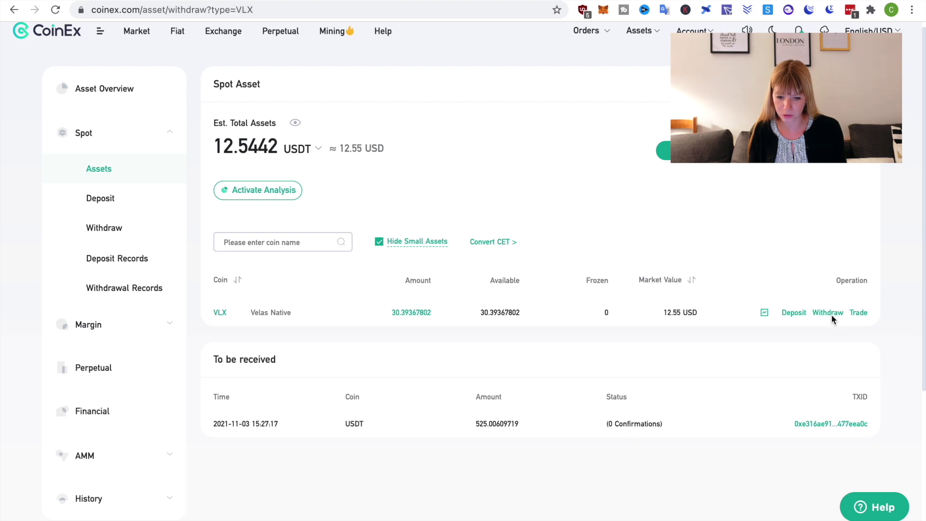
left_click(309, 348)
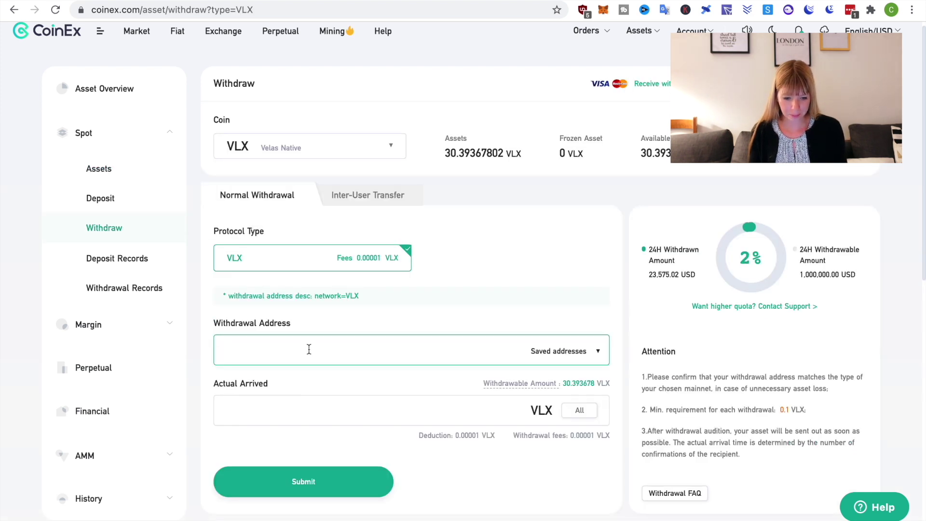
key("ctrl+v")
Set the withdrawal to the full amount of 30.393668 VLX and submit it.
scroll(313, 347, "down", 2)
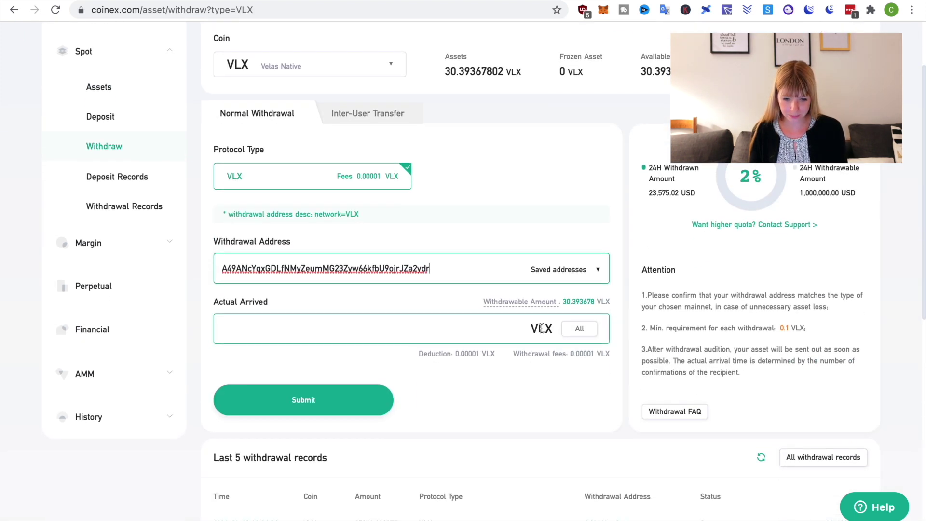
left_click(580, 329)
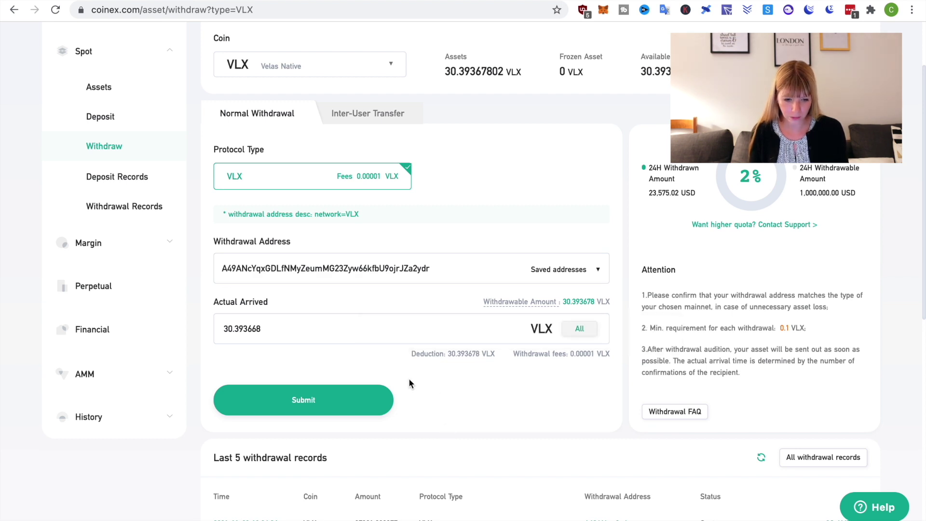
left_click(306, 398)
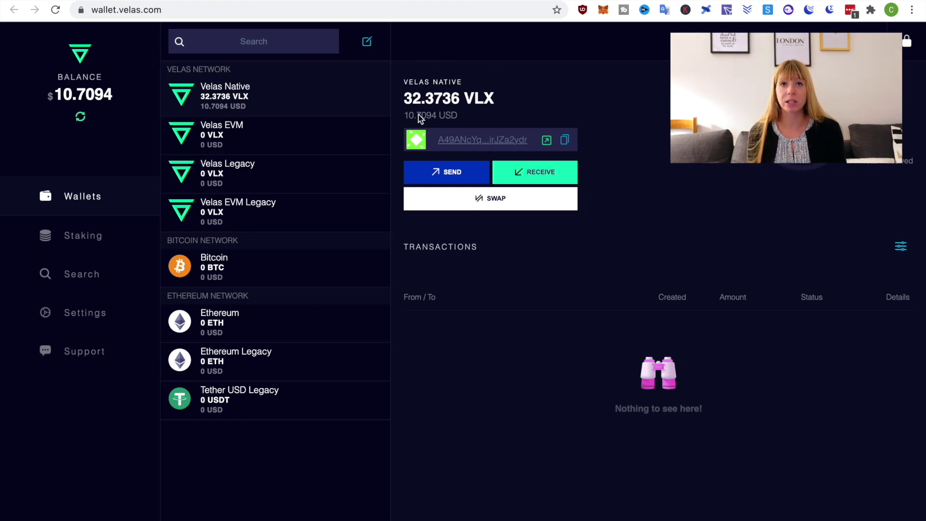
Swap the full 32.37364712 VLX from Velas Native to Velas EVM, confirm the transaction and return to the wallet overview.
left_click(492, 206)
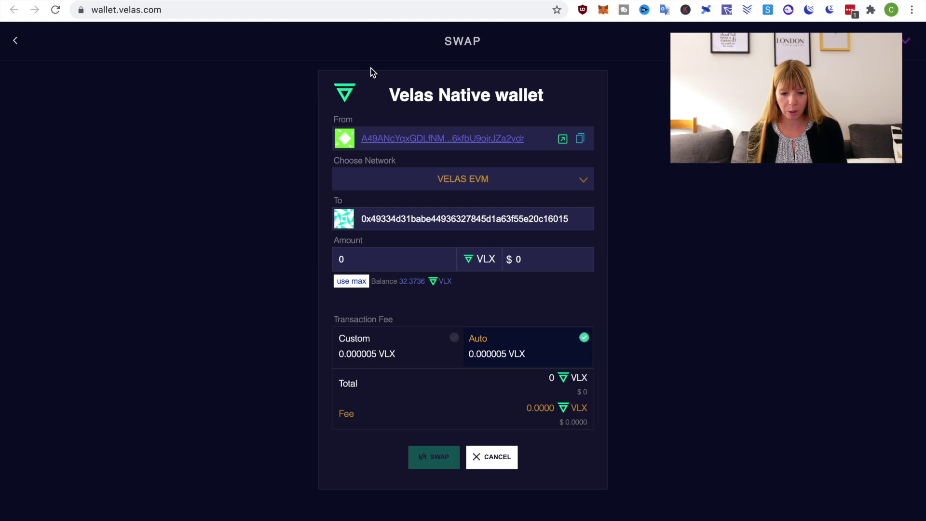
left_click(354, 285)
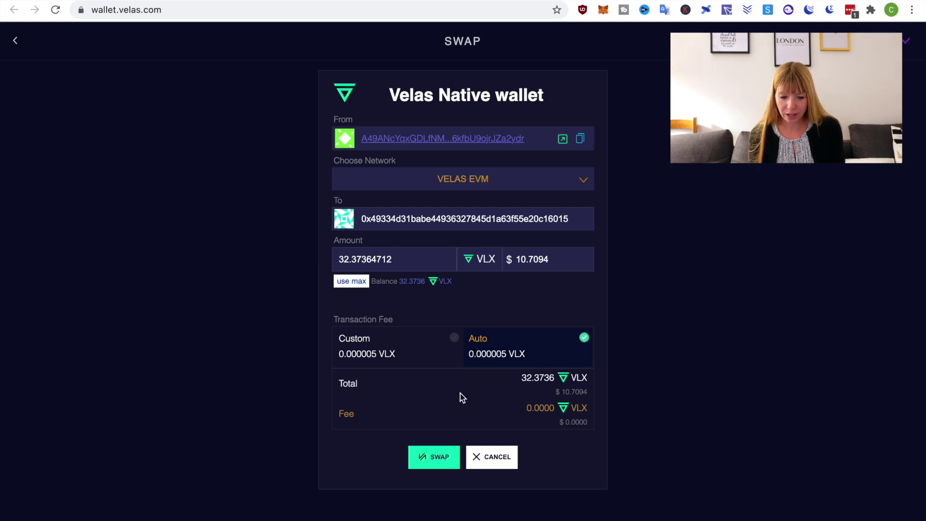
left_click(435, 464)
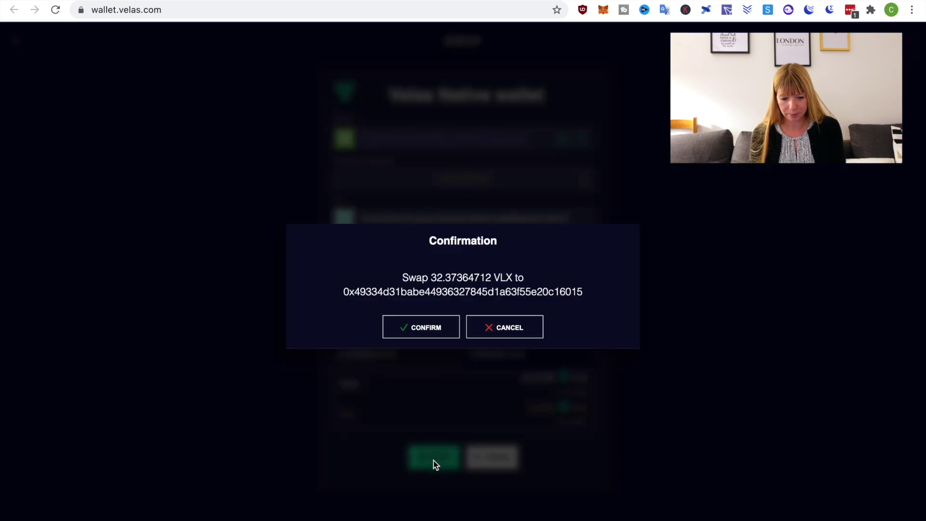
left_click(417, 327)
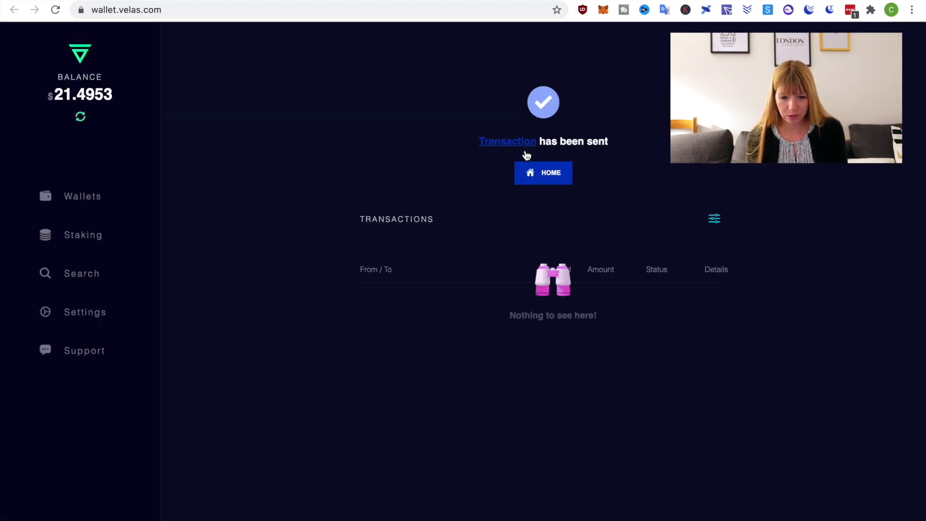
left_click(552, 180)
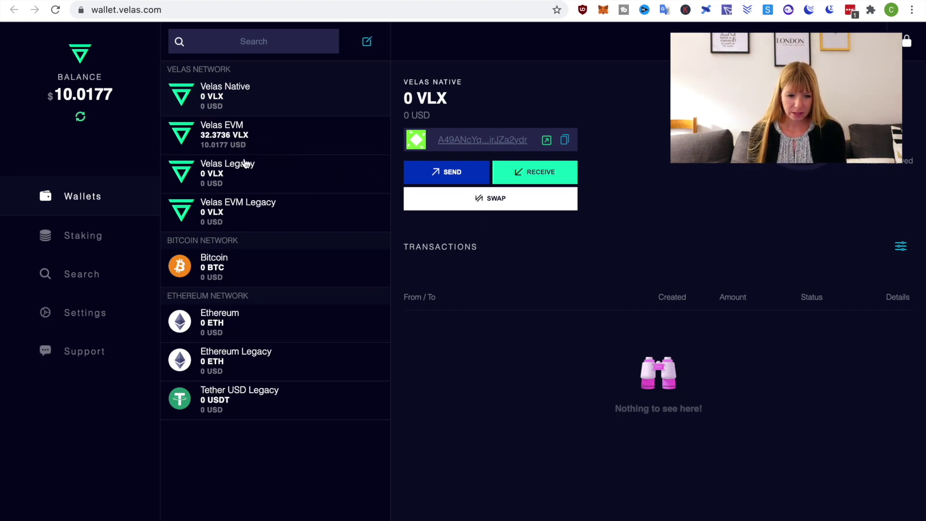
Start a send from the Velas EVM wallet and paste the copied MetaMask account address as the recipient.
left_click(225, 144)
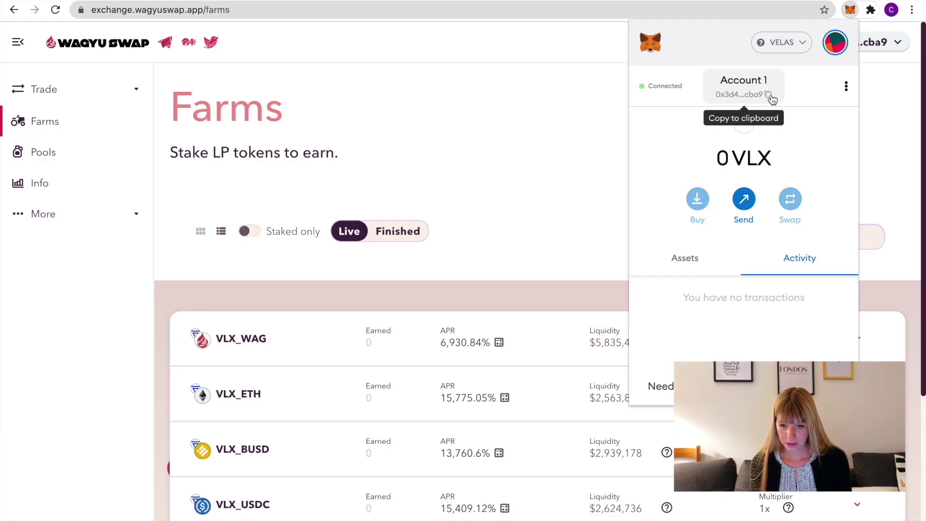
left_click(770, 95)
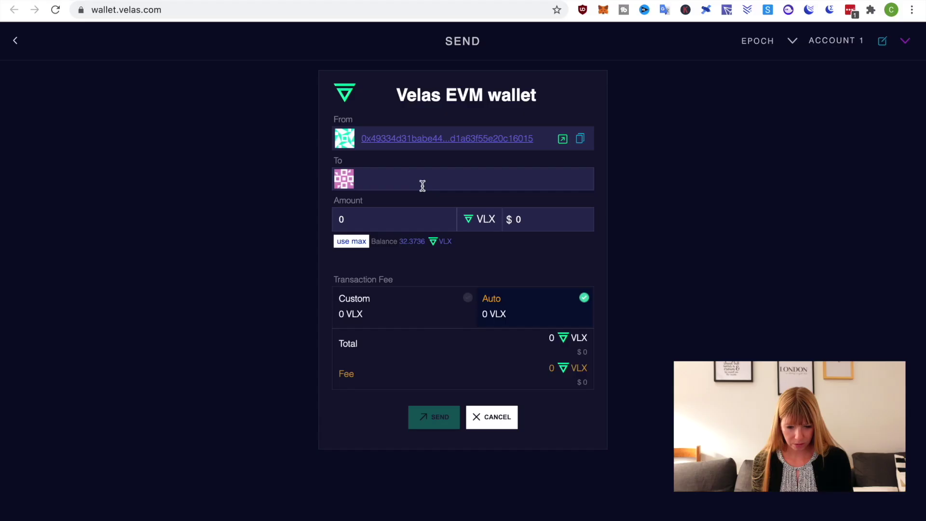
left_click(422, 186)
key("ctrl+v")
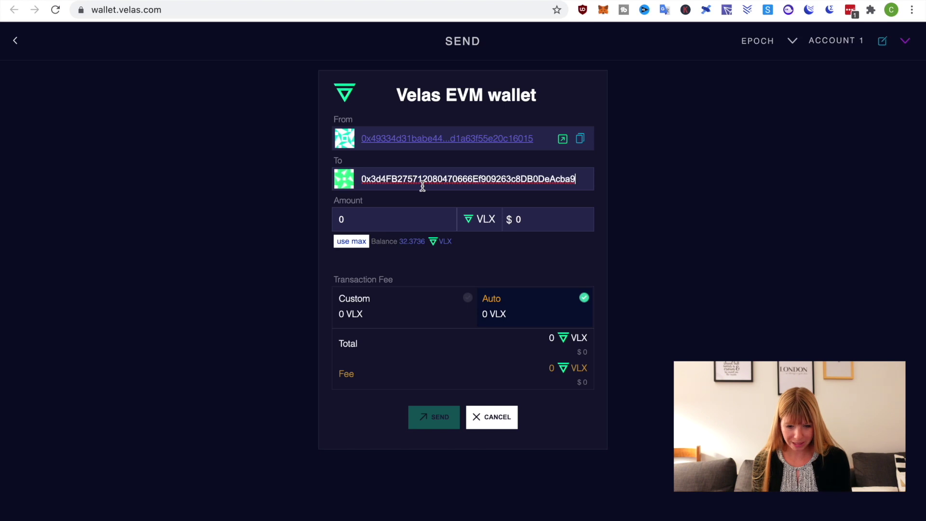
Set the send amount to the maximum of 32.37358412 VLX and confirm the transfer to MetaMask.
left_click(359, 242)
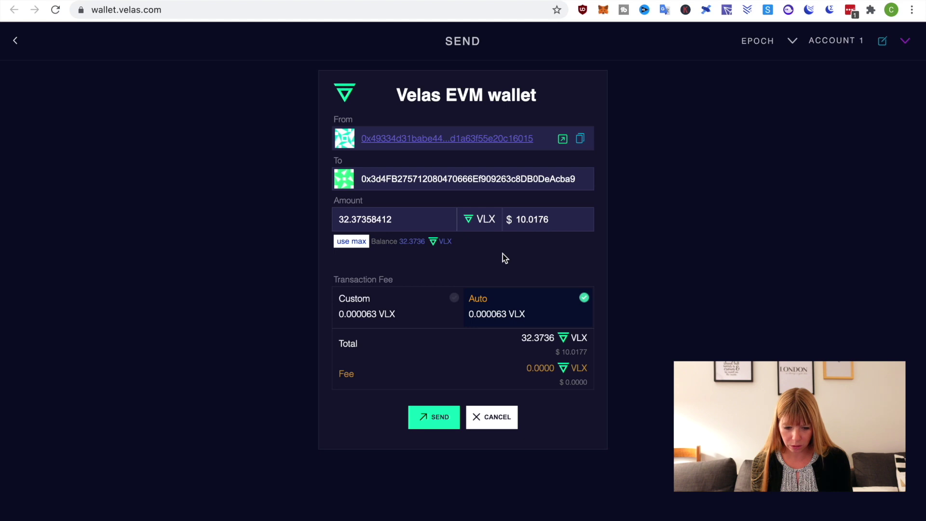
left_click(434, 422)
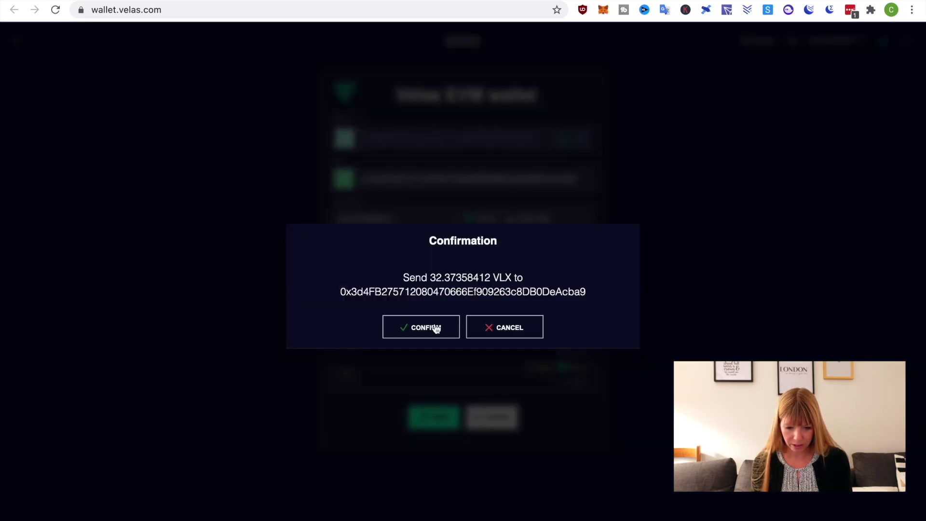
left_click(435, 328)
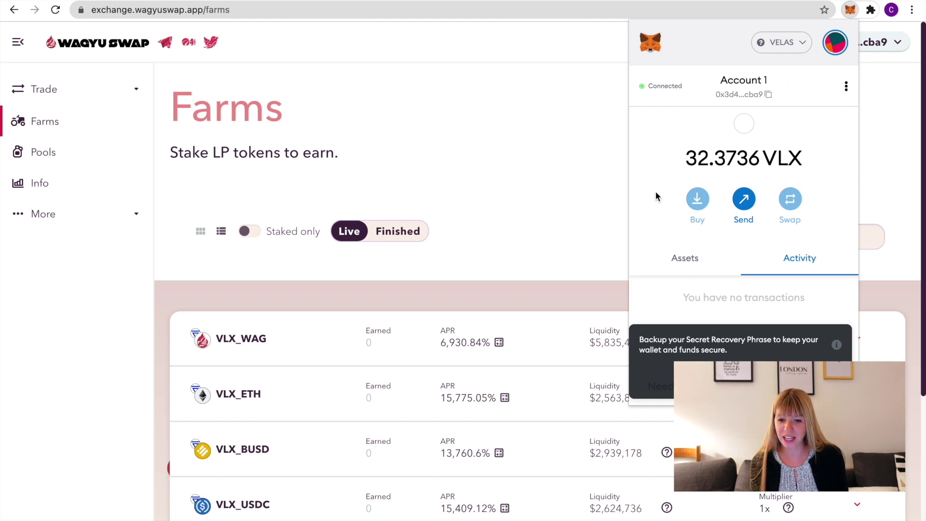
Examine the WagyuSwap farms and pools, comparing the APR and liquidity of the VLX pairs with the WAG staking options.
left_click(478, 158)
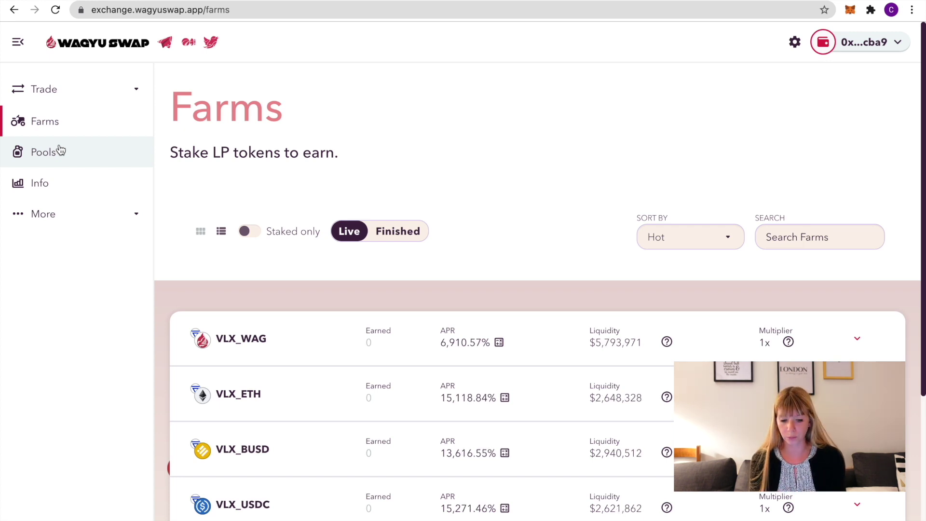
scroll(453, 251, "down", 2)
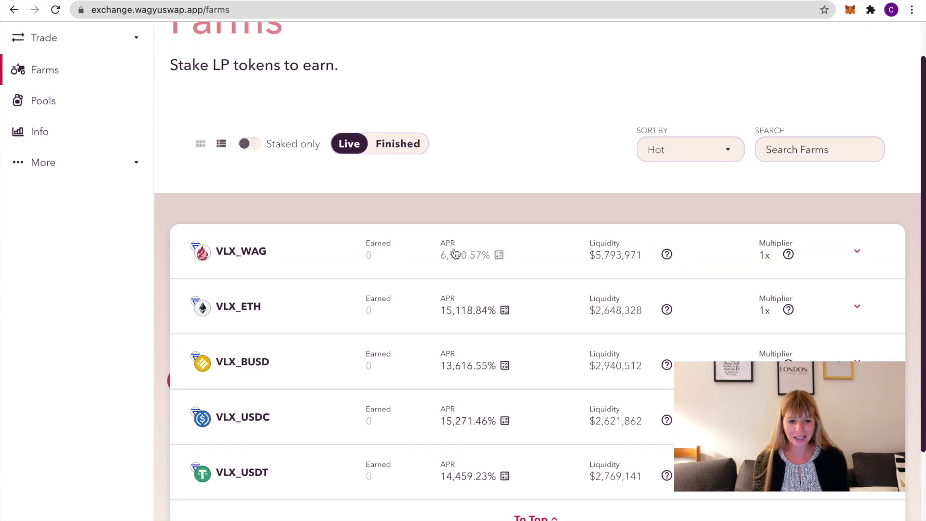
scroll(283, 216, "down", 2)
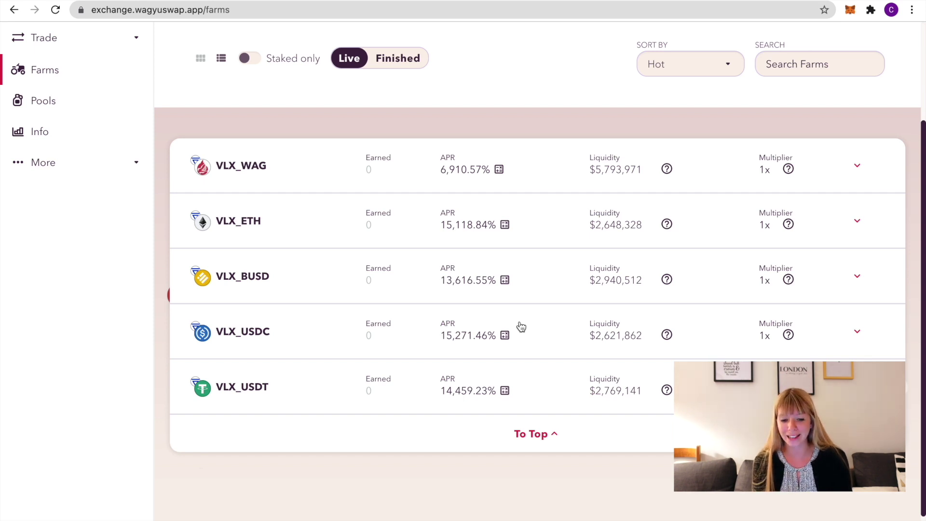
scroll(520, 327, "down", 1)
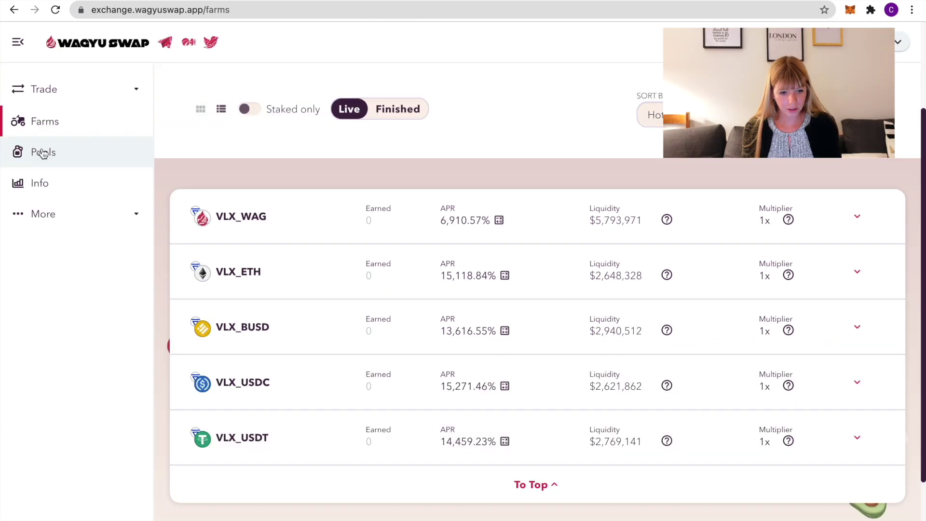
left_click(43, 153)
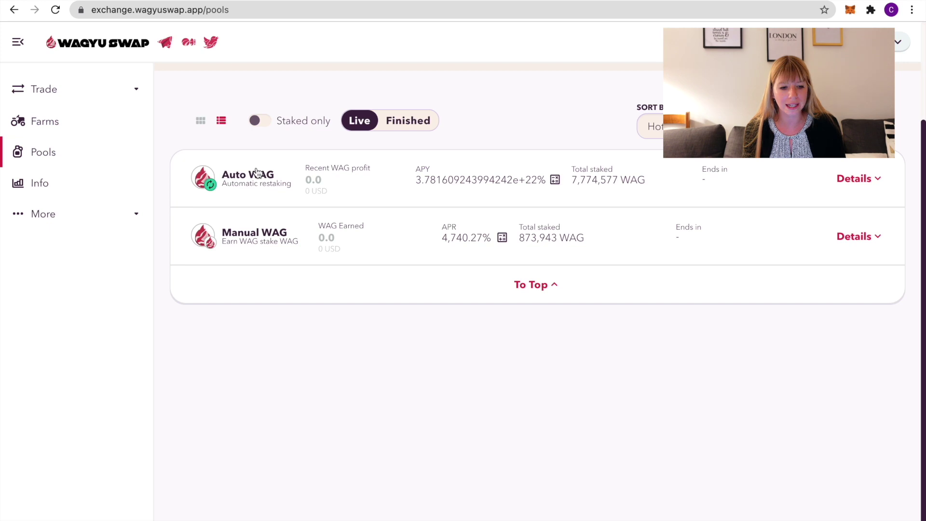
left_click(65, 120)
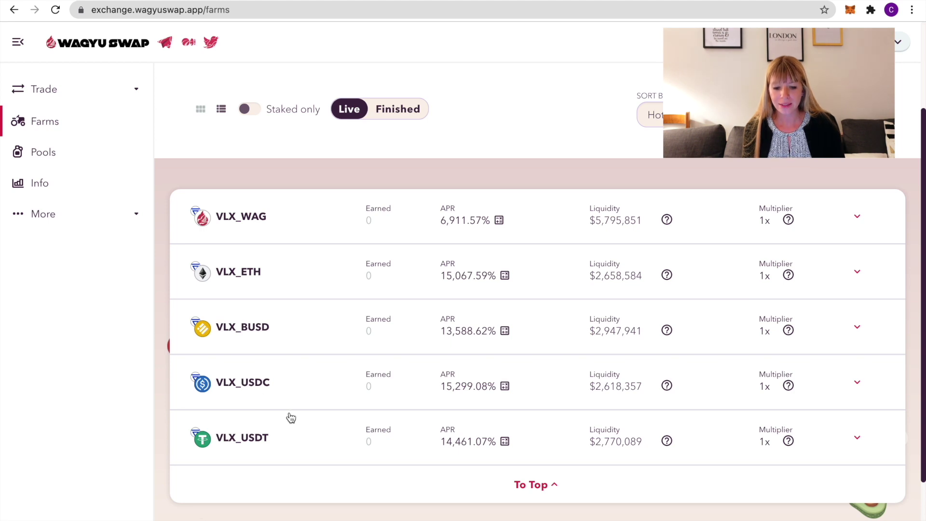
left_click(865, 386)
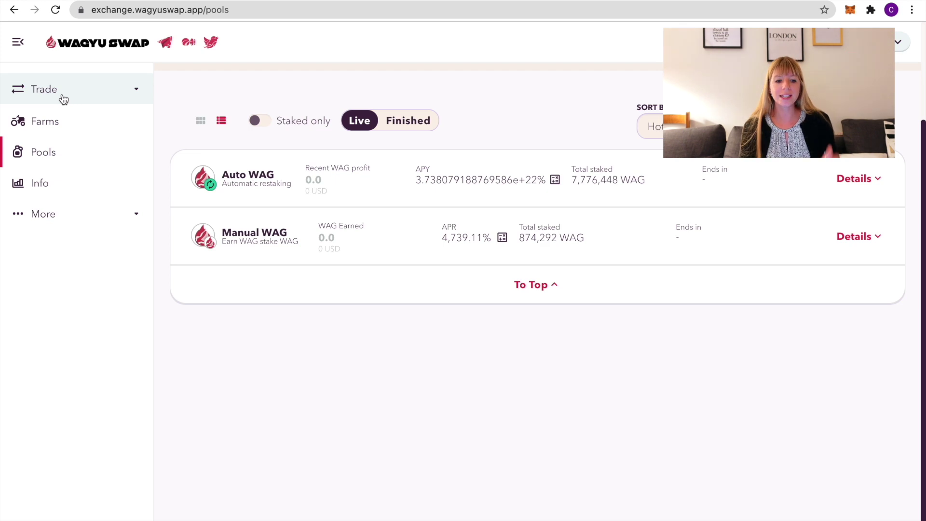
left_click(57, 119)
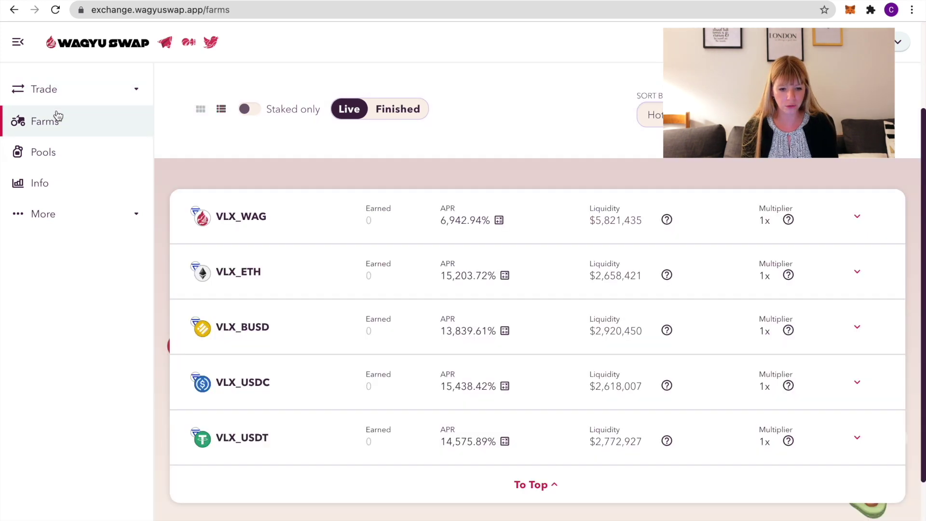
scroll(221, 197, "down", 2)
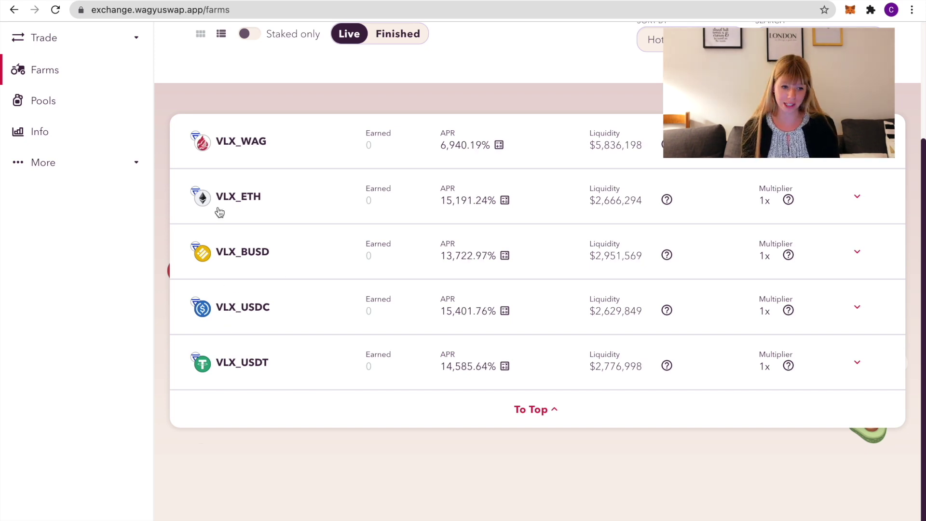
Set up a token exchange on WagyuSwap from 15 VLX to USDC.
left_click(79, 62)
left_click(49, 88)
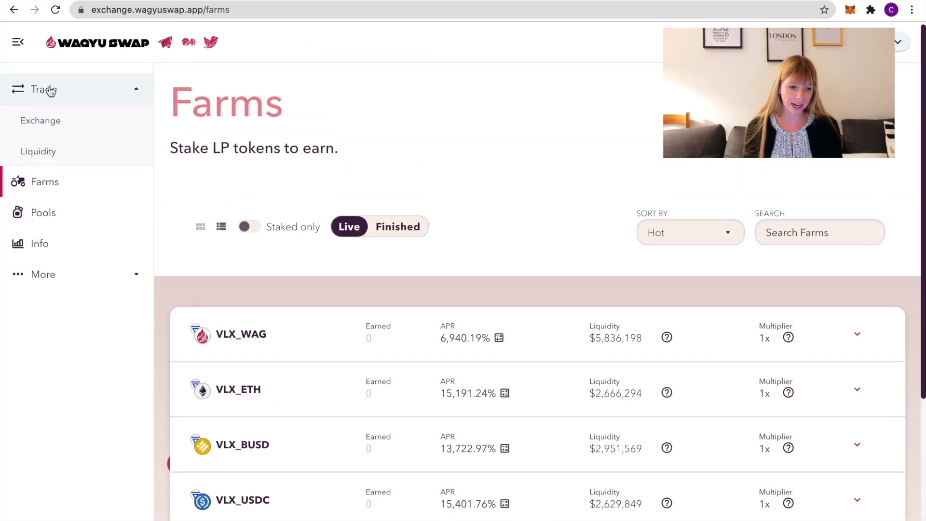
left_click(52, 124)
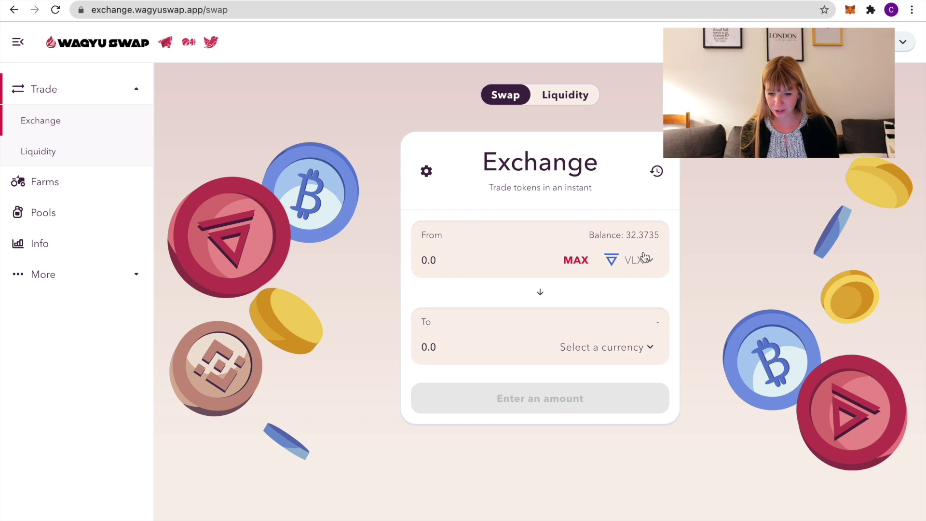
left_click(630, 356)
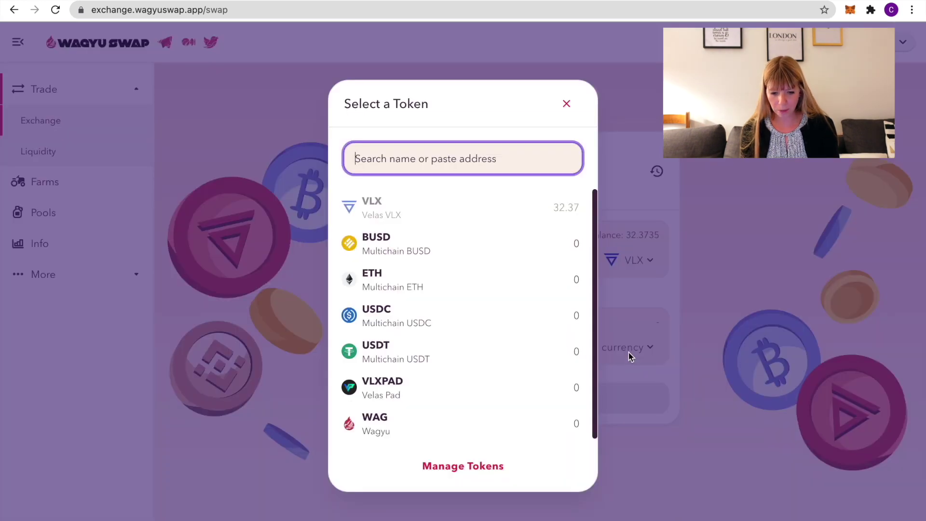
left_click(410, 317)
left_click(478, 260)
type("15")
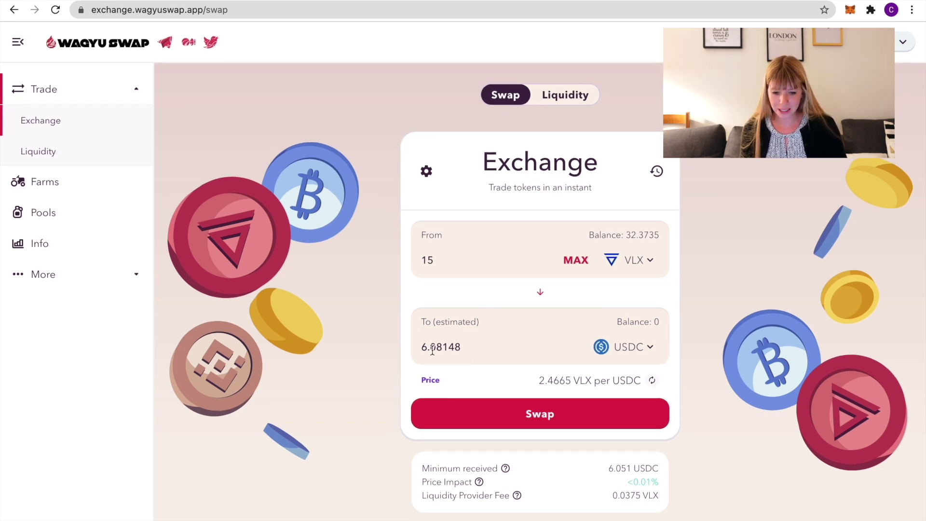
Submit the swap of 15 VLX to USDC, approve it in MetaMask and dismiss the submission notice.
left_click(556, 418)
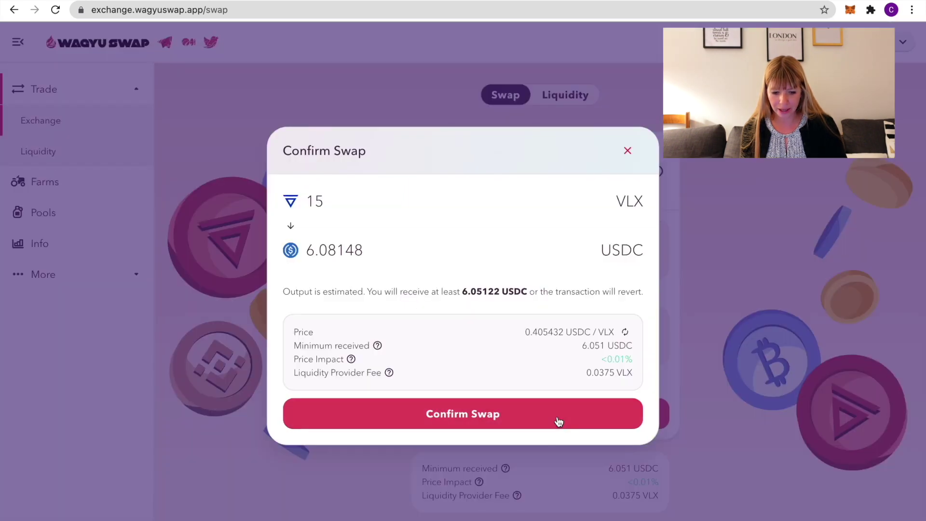
left_click(488, 420)
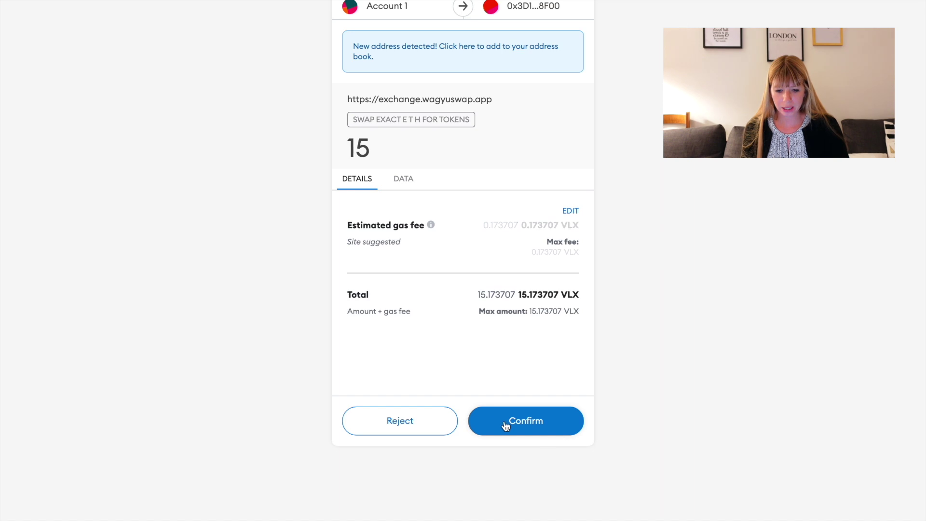
left_click(552, 421)
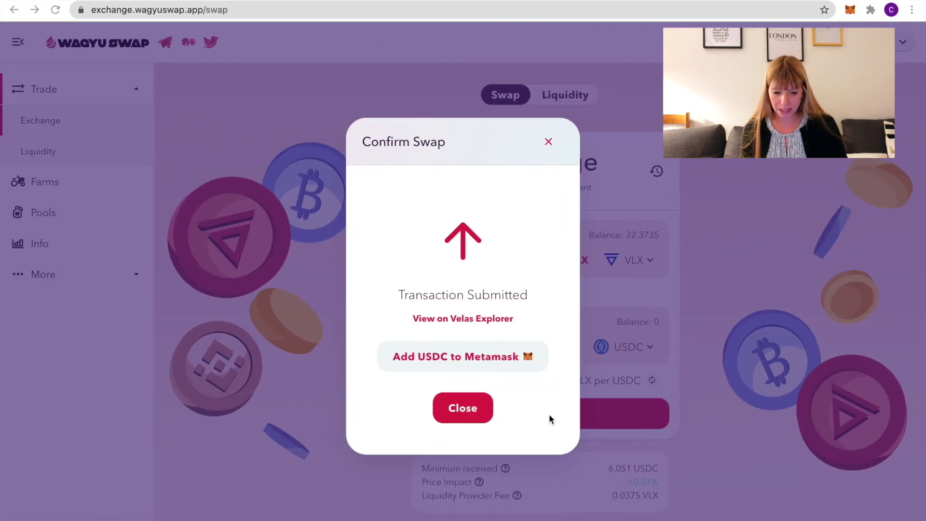
left_click(608, 357)
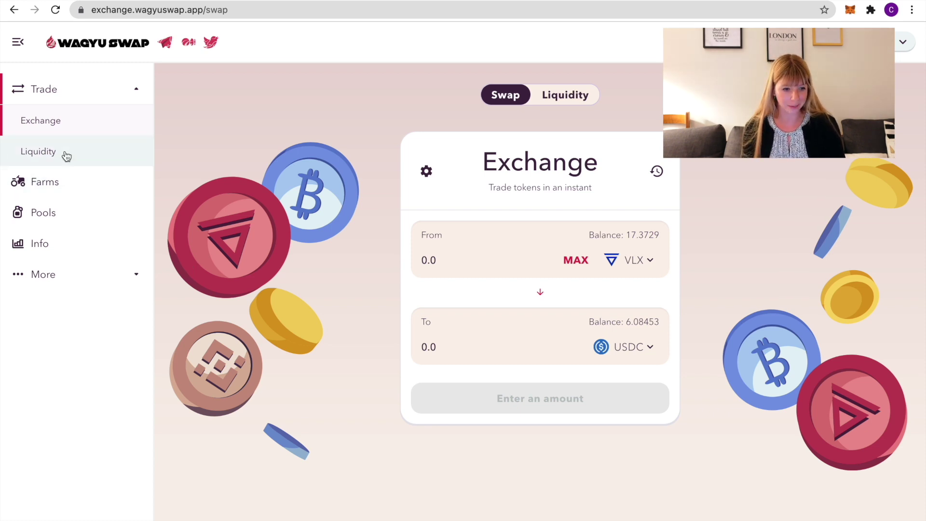
Start adding liquidity on WagyuSwap with VLX as the first token and USDC as the second.
left_click(37, 153)
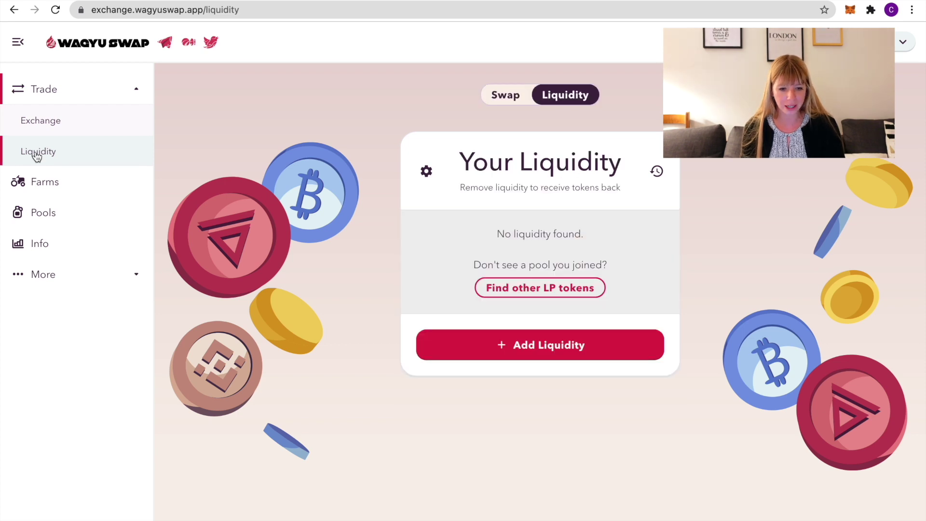
left_click(541, 359)
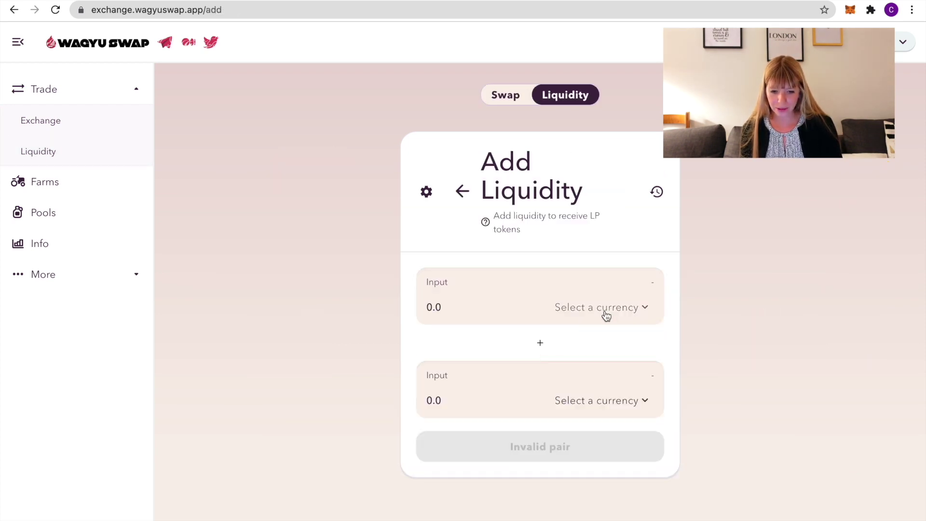
left_click(606, 313)
left_click(423, 244)
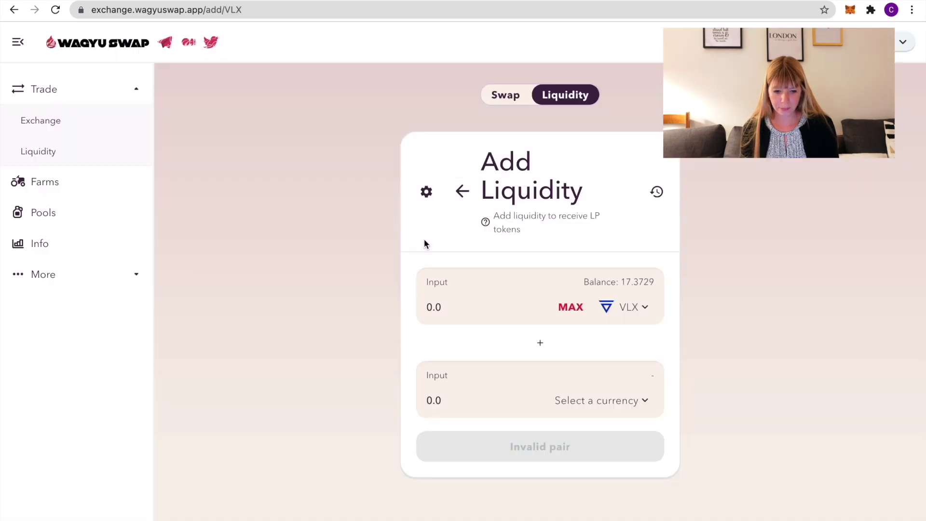
left_click(626, 415)
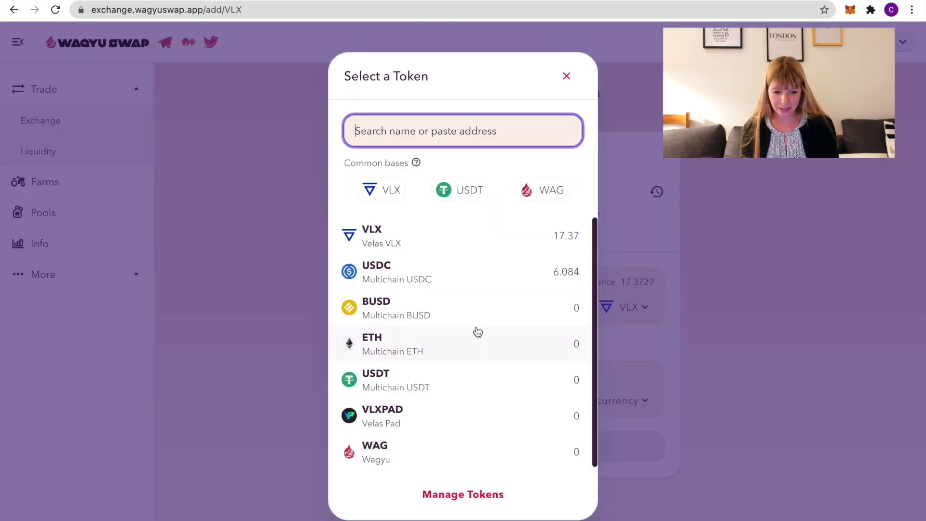
left_click(430, 269)
Set the USDC liquidity input to the maximum of 6.084534, paired with 15.1255 VLX.
scroll(499, 395, "down", 2)
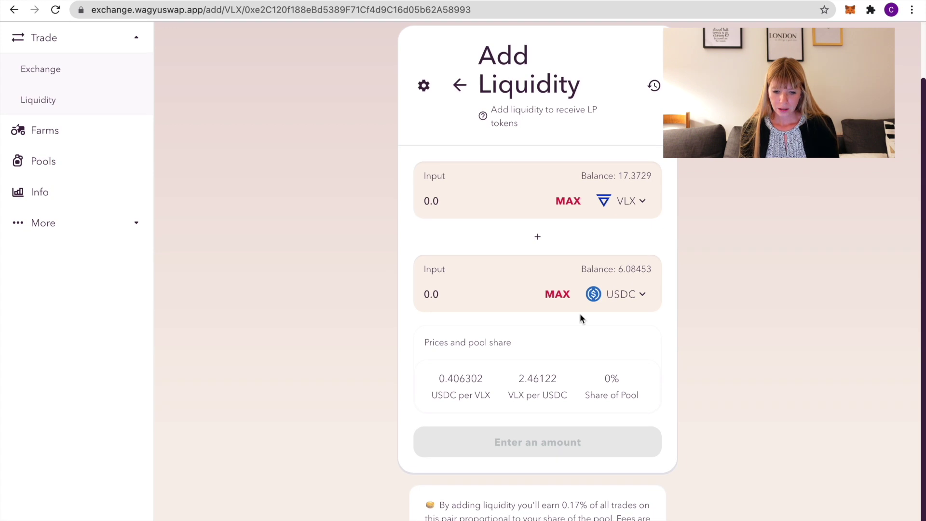
left_click(557, 296)
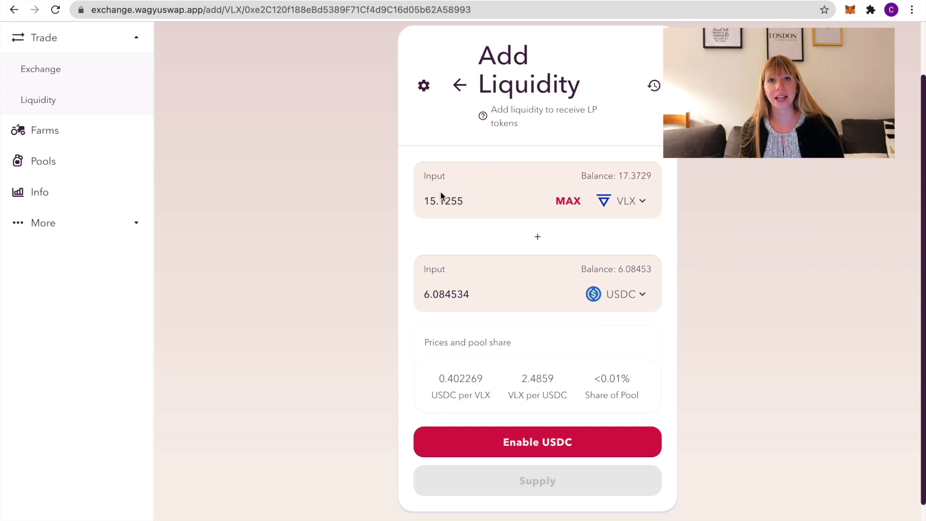
scroll(489, 325, "down", 1)
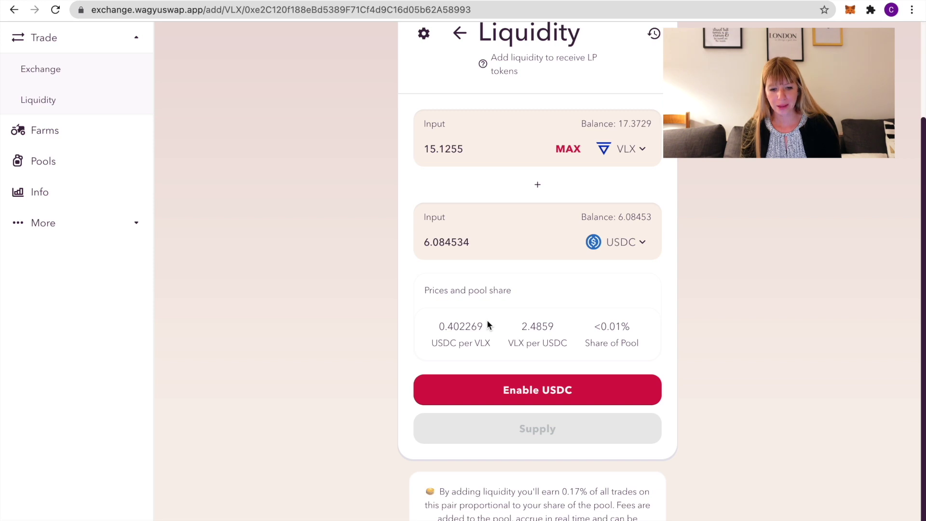
Enable USDC spending and supply 15.1265 VLX with 6.084534 USDC as liquidity, approving both transactions in MetaMask.
left_click(554, 386)
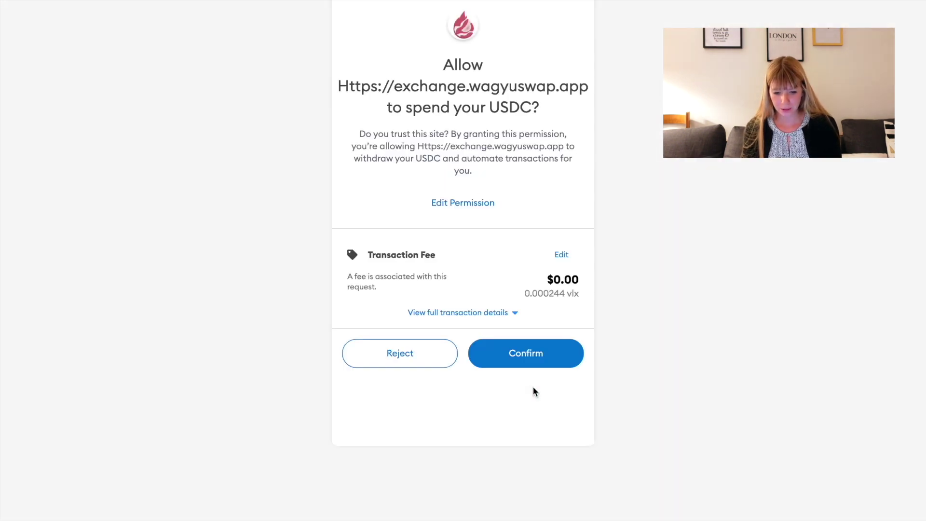
left_click(538, 355)
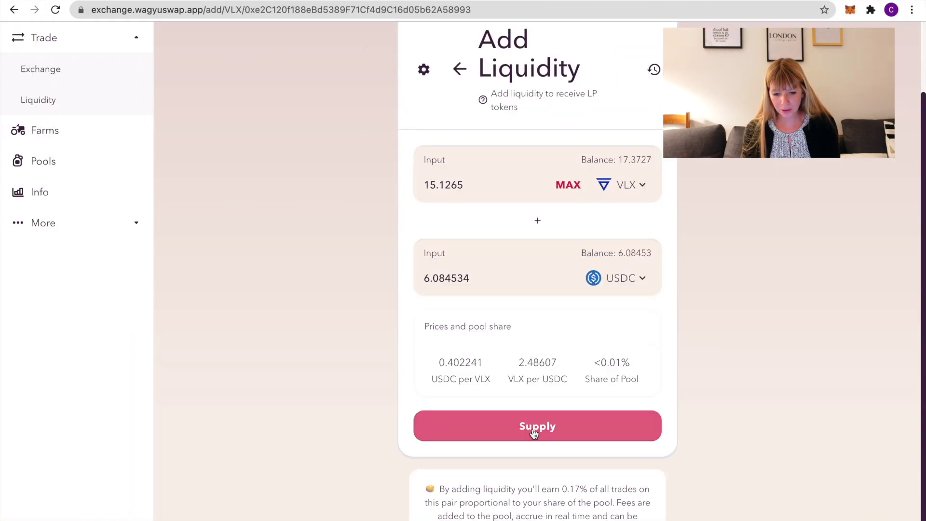
left_click(530, 428)
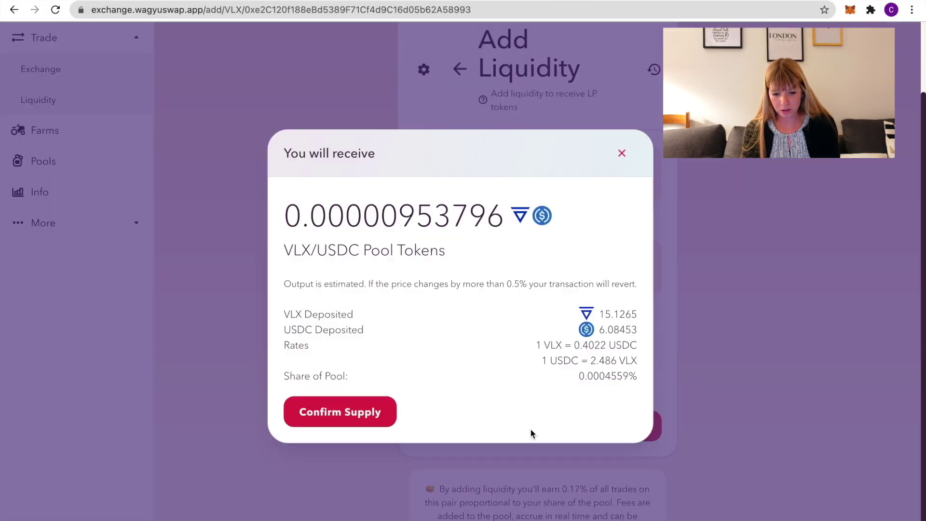
left_click(339, 417)
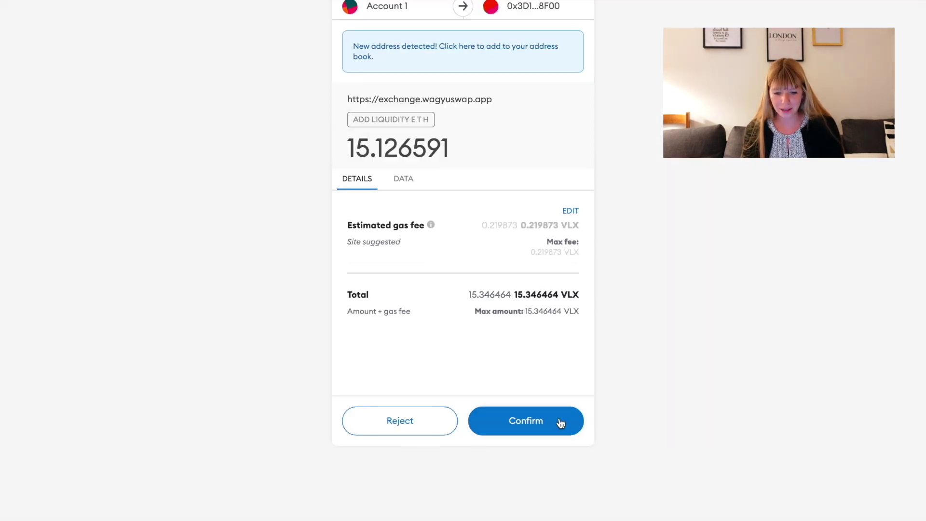
left_click(530, 422)
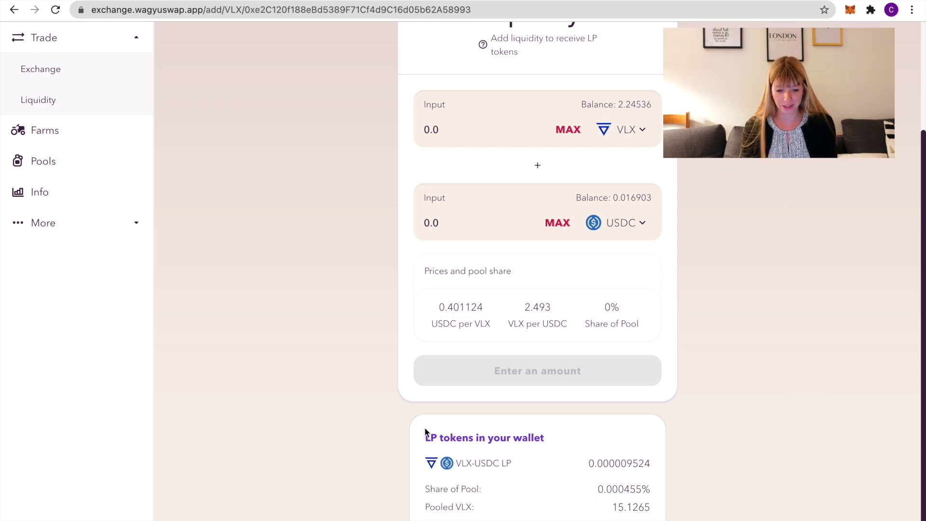
Go to the WagyuSwap farms and expand the details of the VLX_USDC farm.
scroll(262, 291, "up", 4)
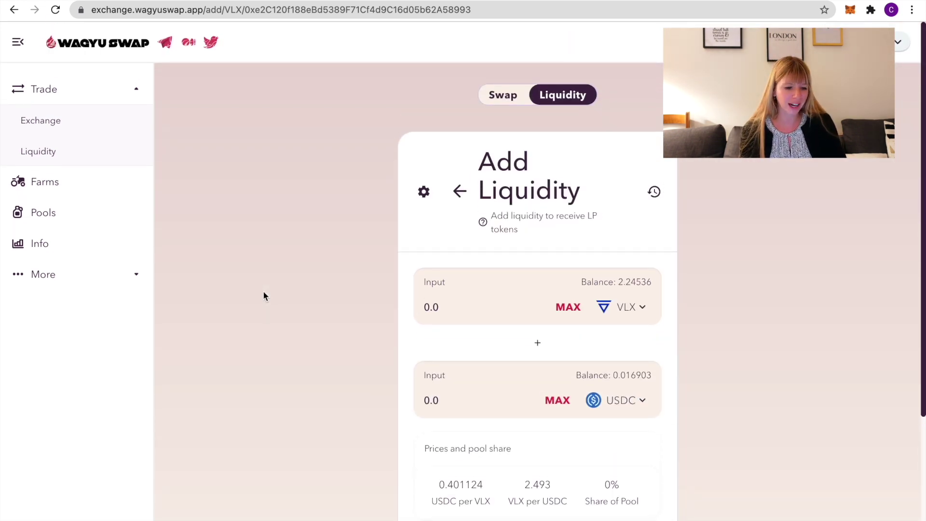
left_click(52, 189)
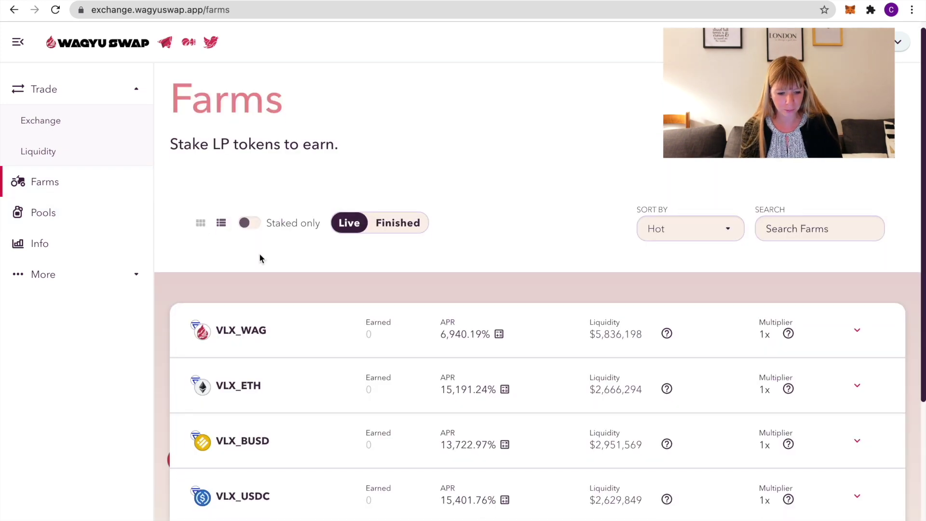
scroll(259, 253, "down", 4)
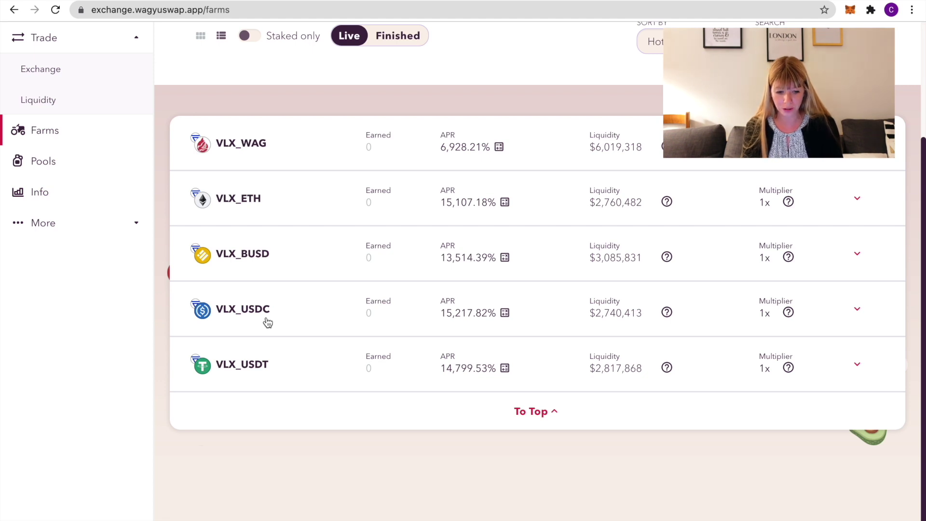
left_click(858, 310)
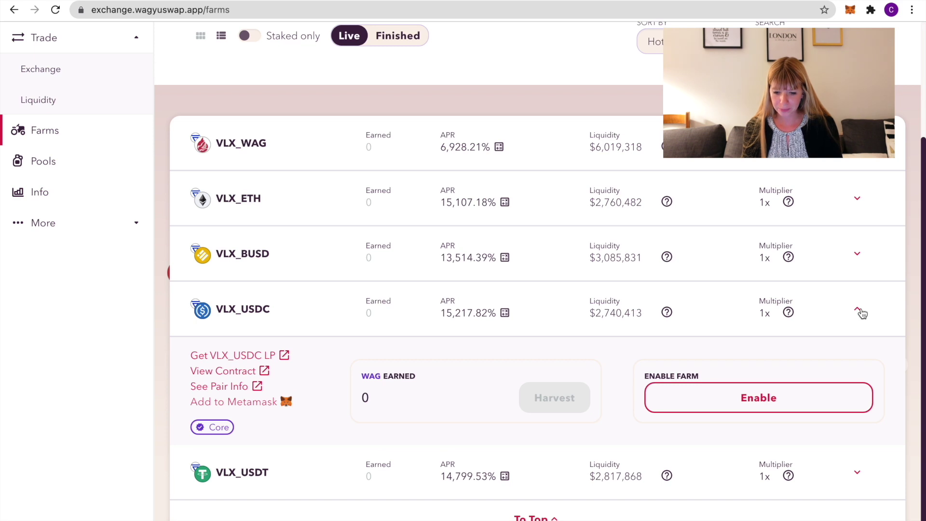
scroll(771, 381, "down", 1)
Enable the VLX_USDC farm and set its LP token stake to the maximum balance of 0.000009524692005847.
left_click(745, 379)
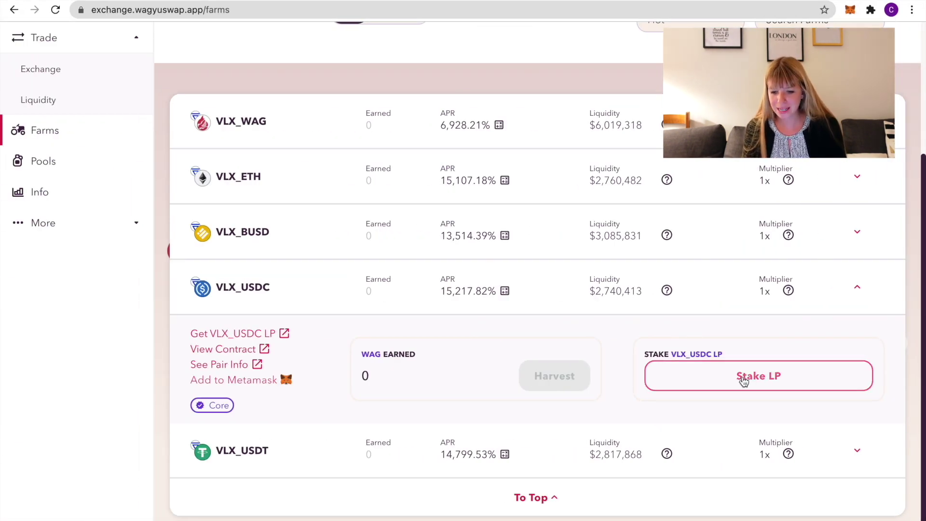
left_click(744, 381)
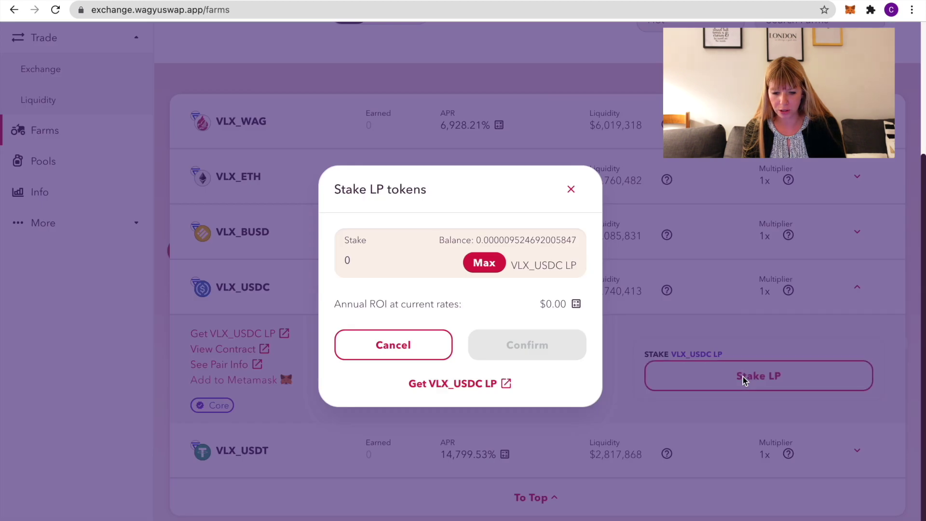
left_click(484, 264)
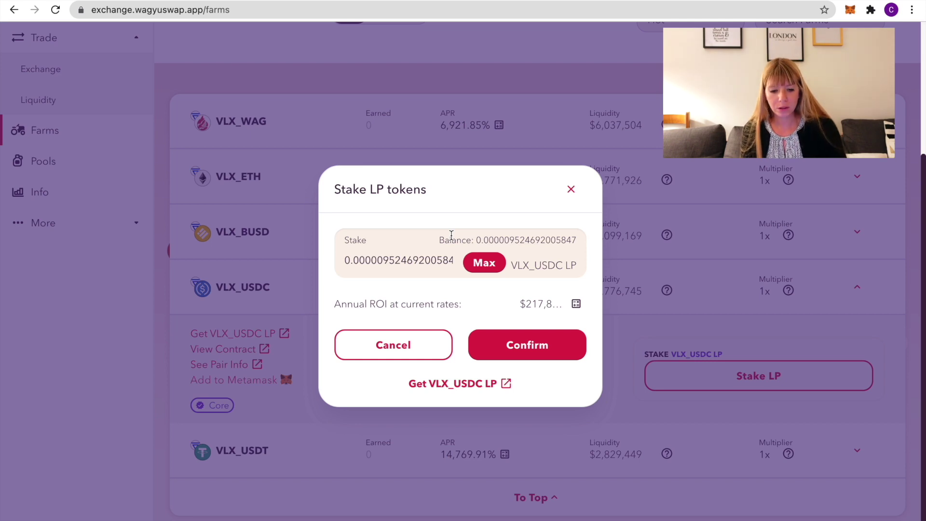
Examine the estimated return on the VLX_USDC LP stake for 1Y and for 1D, and return to the staking dialog.
left_click(577, 305)
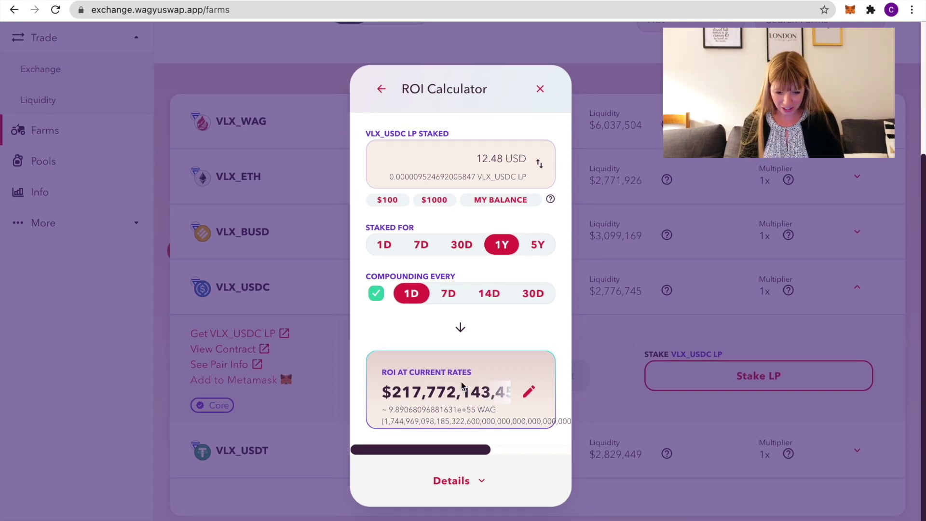
scroll(453, 414, "right", 4)
scroll(478, 409, "left", 4)
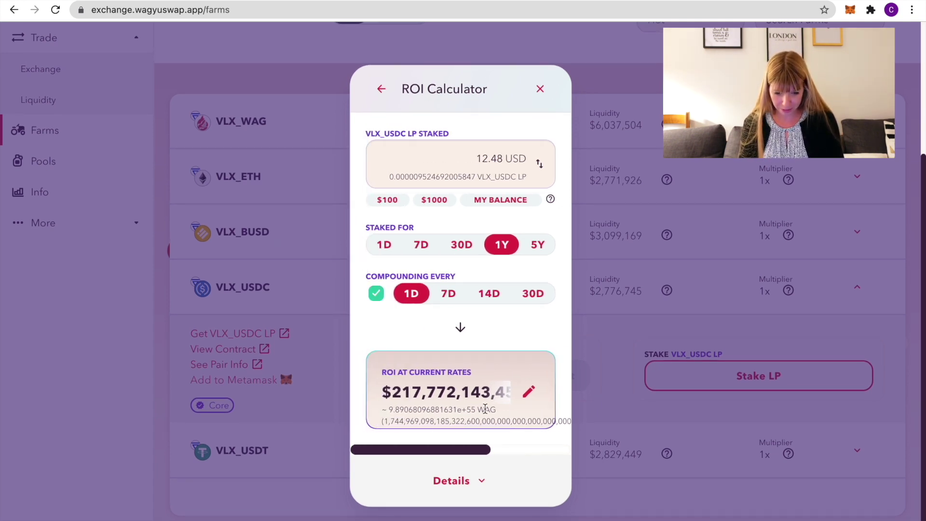
left_click(384, 246)
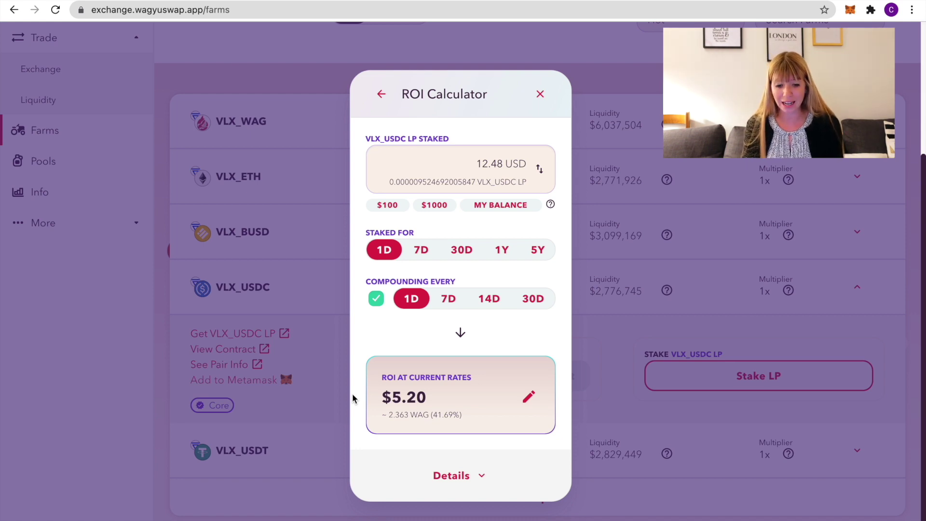
left_click(380, 92)
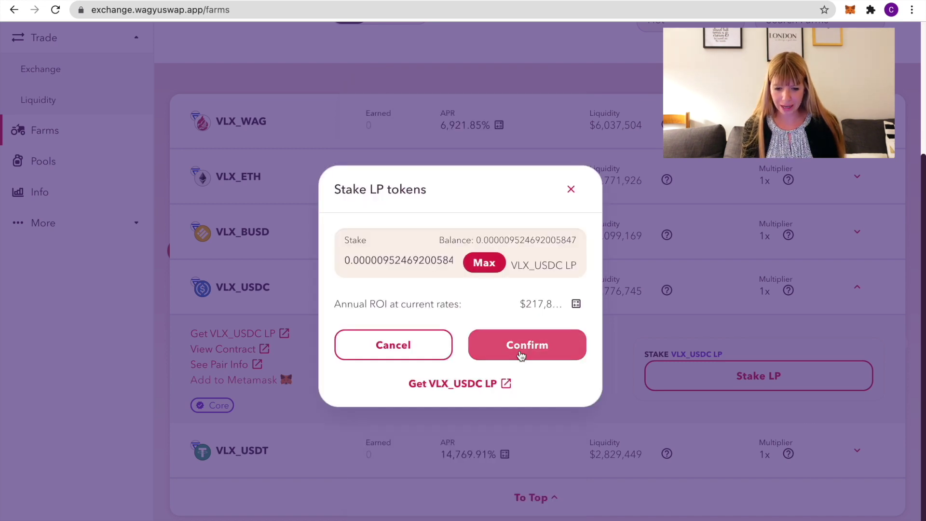
Confirm the VLX_USDC LP stake and harvest the farm's earned WAG, approving both transactions in MetaMask.
left_click(547, 356)
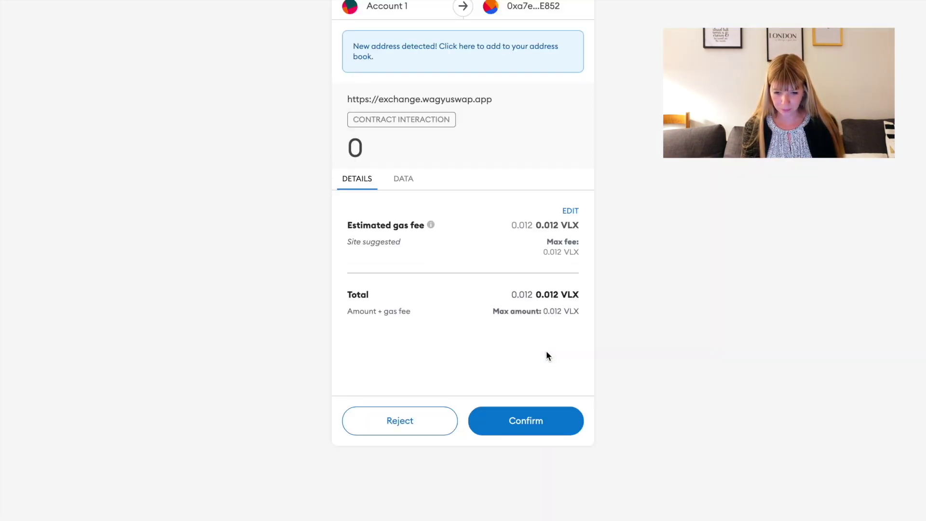
left_click(562, 416)
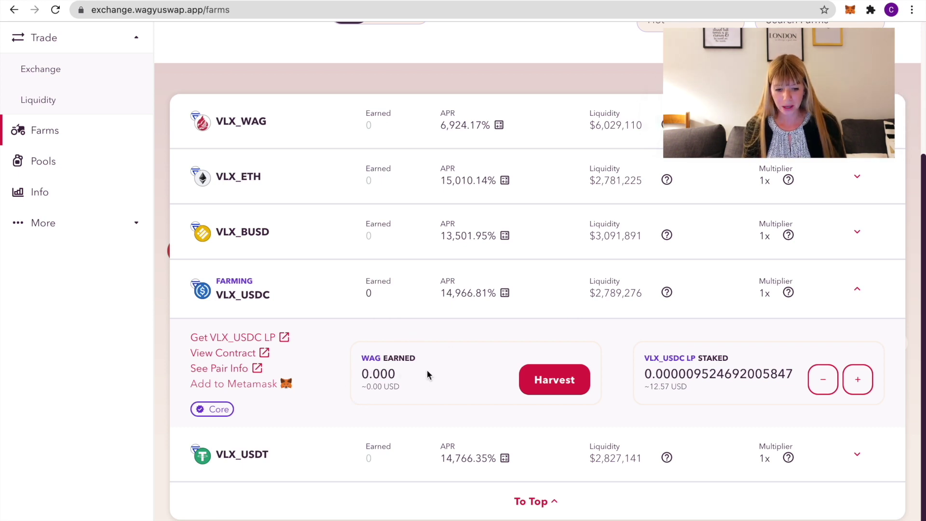
scroll(415, 410, "up", 2)
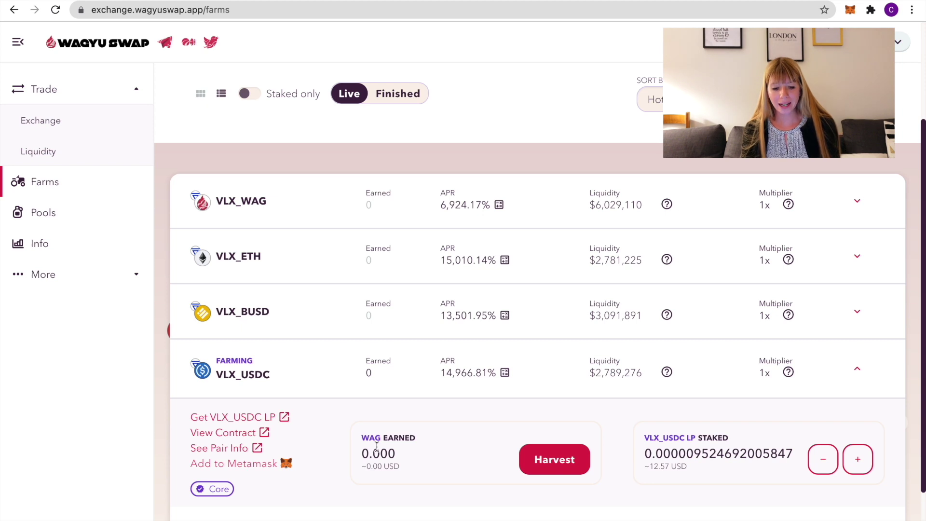
scroll(376, 446, "down", 2)
left_click(549, 384)
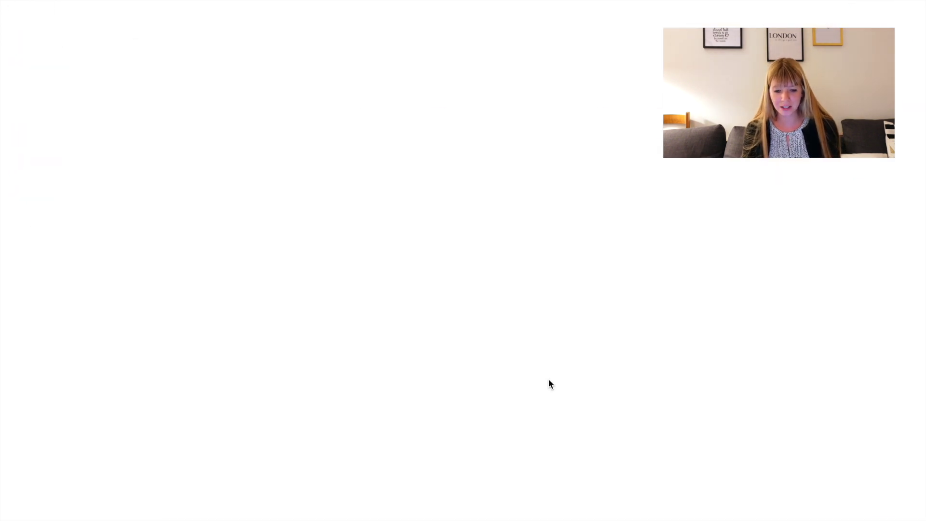
left_click(556, 421)
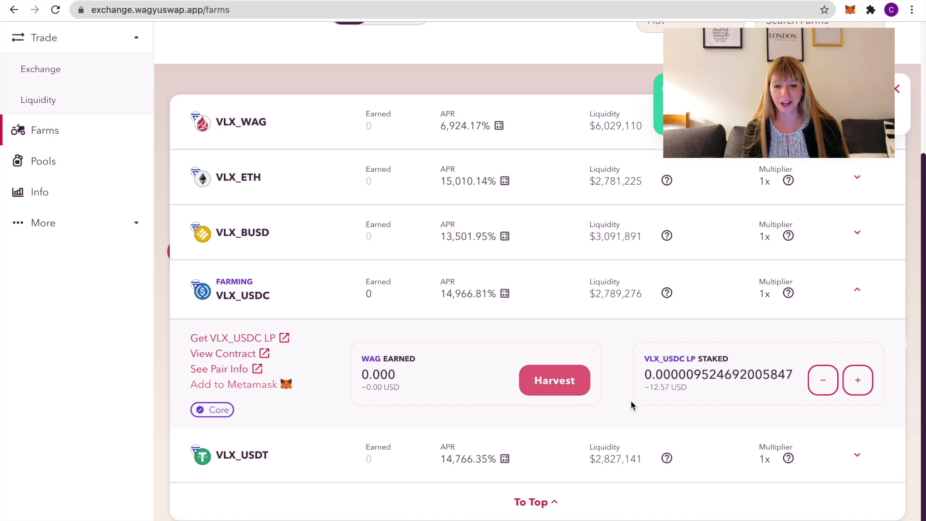
Go to the pools, expand Auto WAG and enable it, approving the WAG spending permission in MetaMask.
scroll(473, 265, "up", 5)
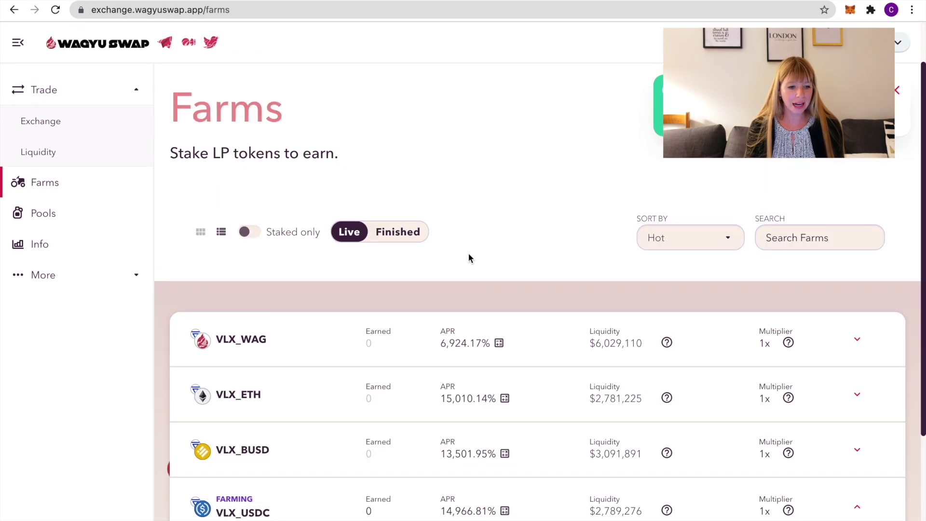
left_click(44, 219)
scroll(316, 321, "down", 1)
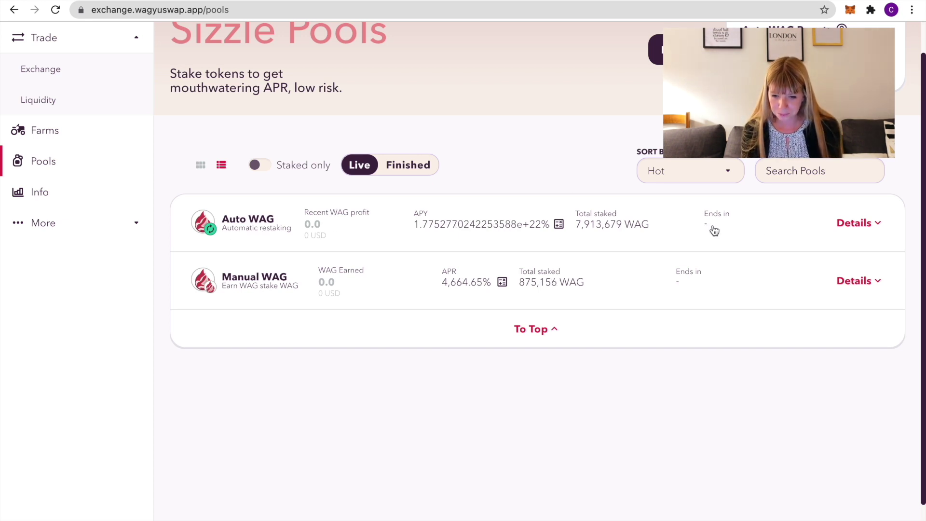
left_click(875, 227)
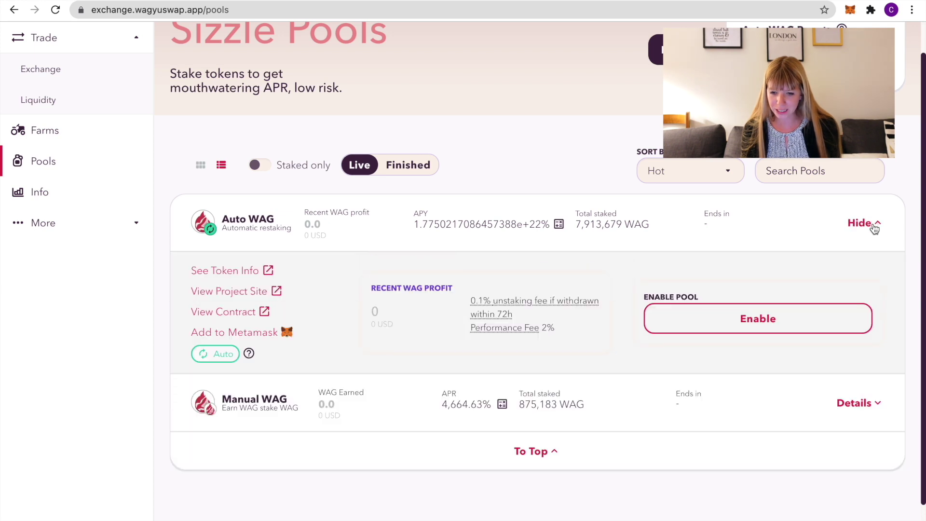
scroll(874, 227, "down", 1)
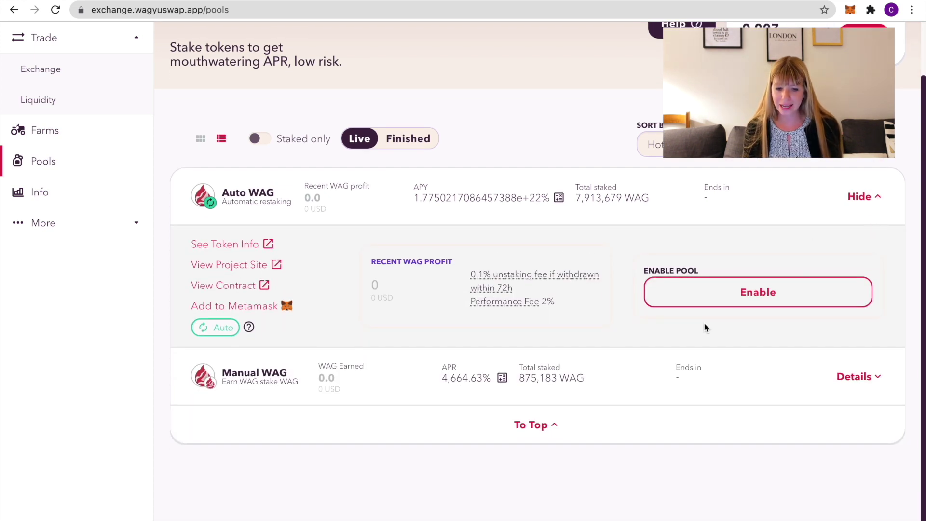
left_click(755, 298)
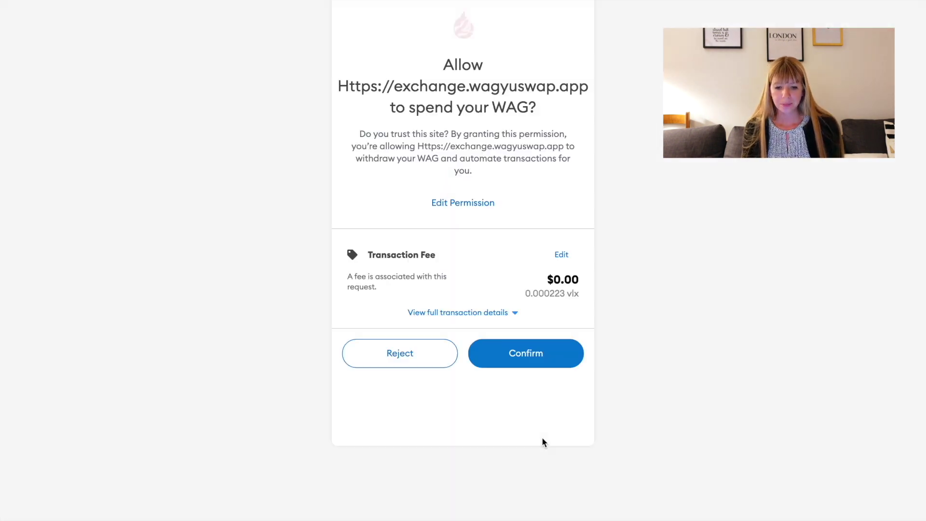
left_click(555, 358)
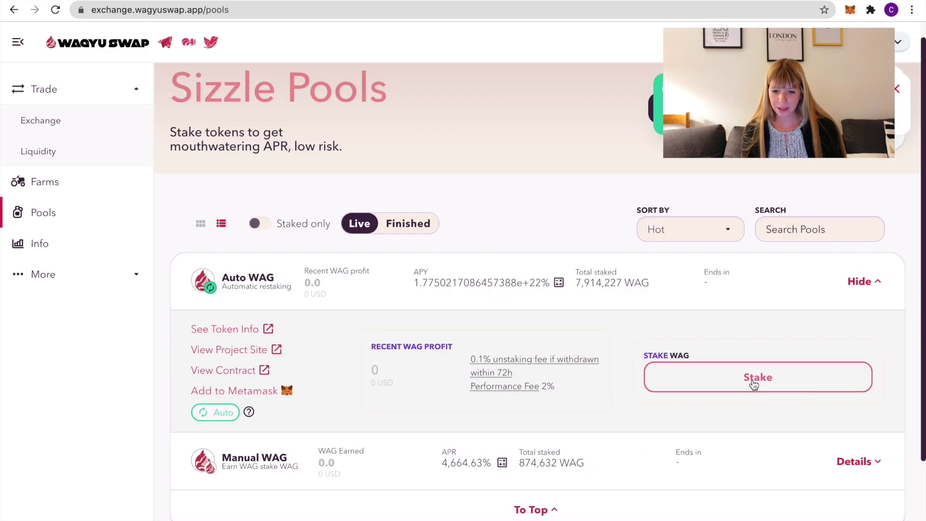
Start a stake in the Auto WAG pool and set it to the full balance of 0.000290221079951498 WAG.
left_click(758, 377)
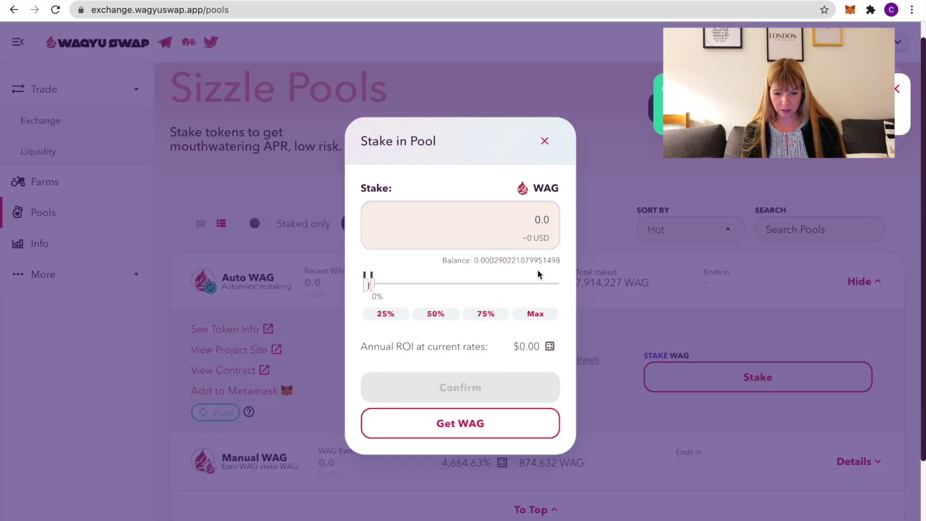
left_click_drag(375, 289, 560, 276)
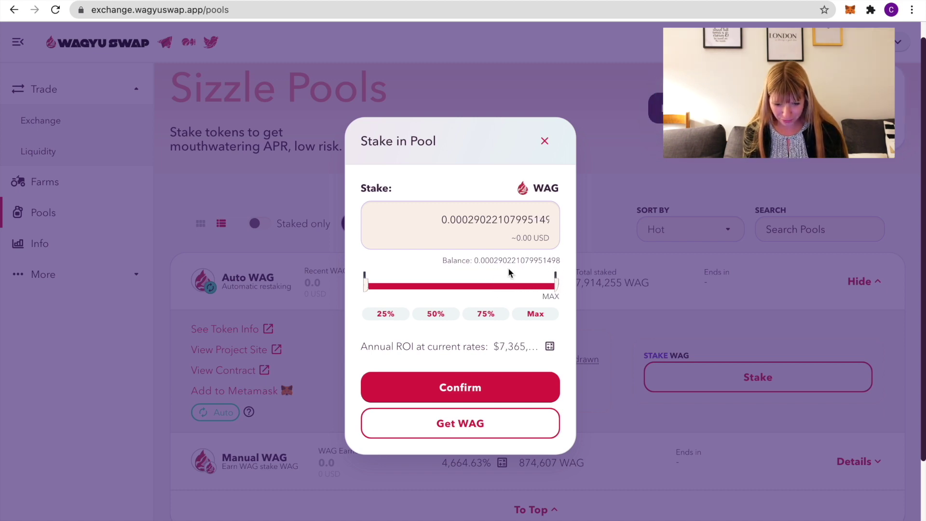
Calculate the Auto WAG return on a 100 USD stake over 1D, and close the ROI calculator.
left_click(550, 348)
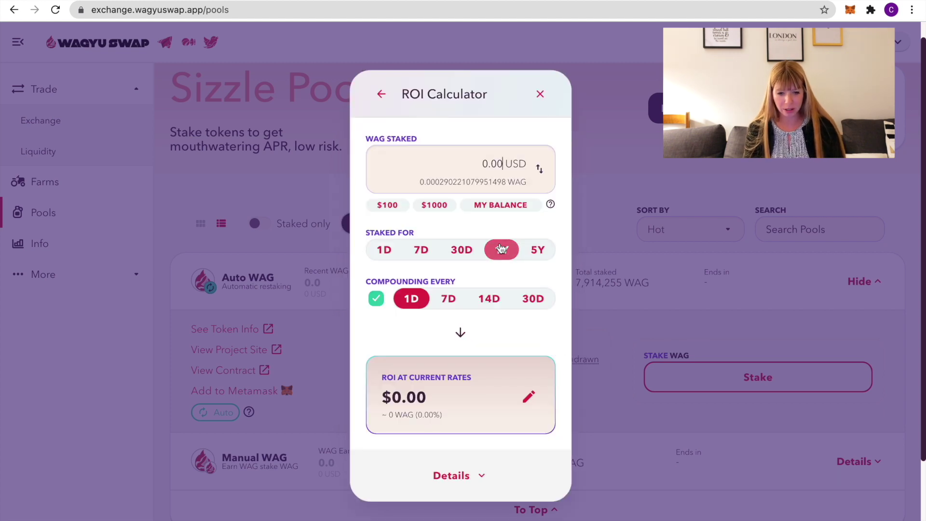
left_click(510, 164)
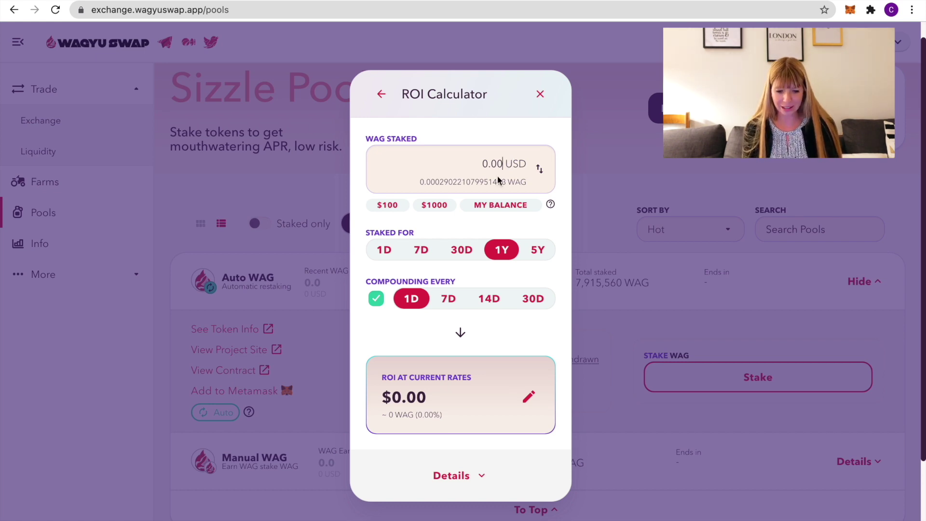
type("100")
double_click(484, 165)
key("BackSpace")
type("100")
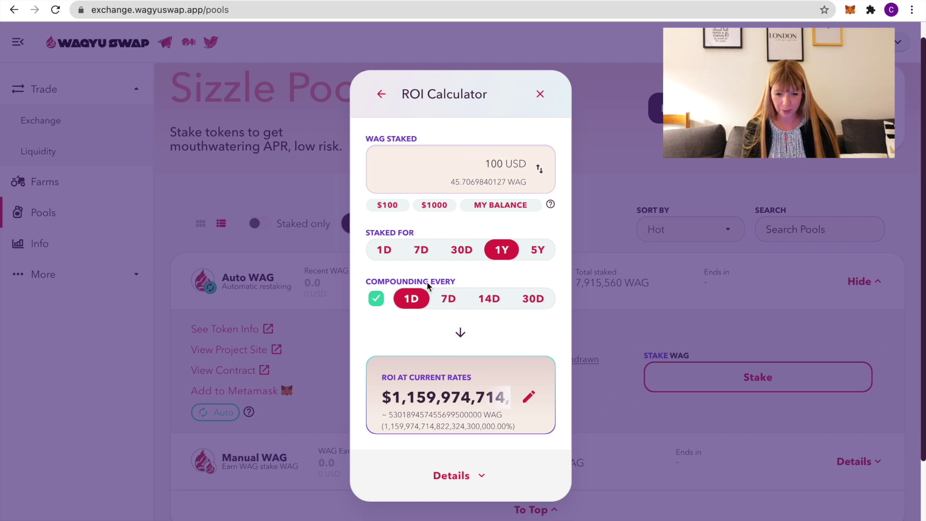
left_click(384, 249)
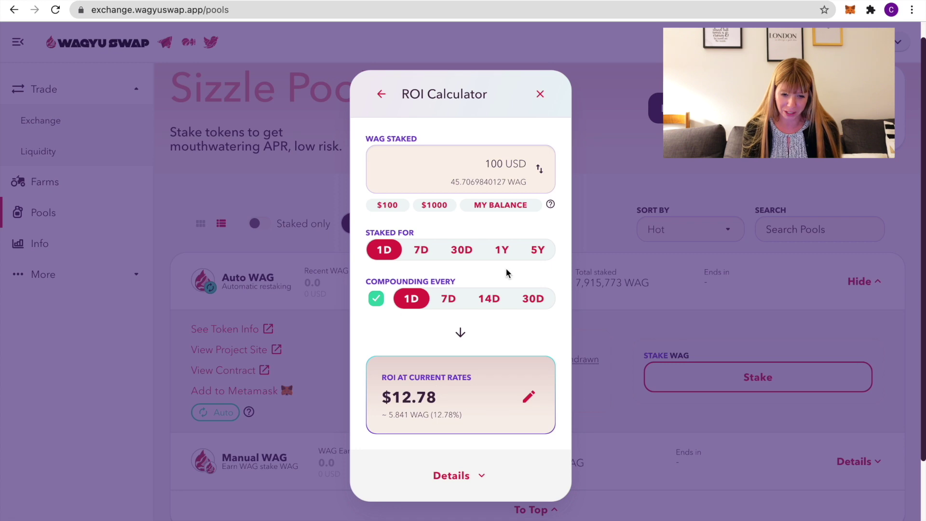
left_click(540, 93)
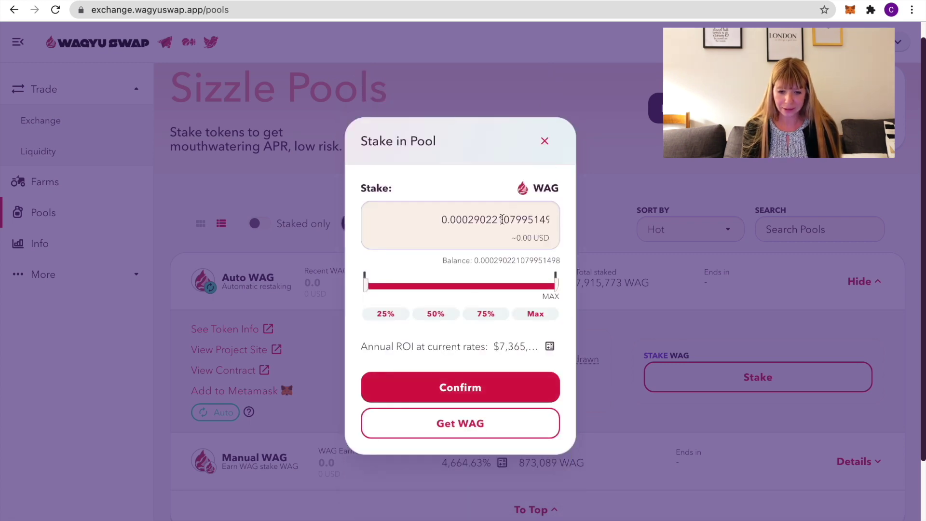
Confirm the WAG stake in the Auto WAG pool and approve its transaction in MetaMask.
left_click(475, 398)
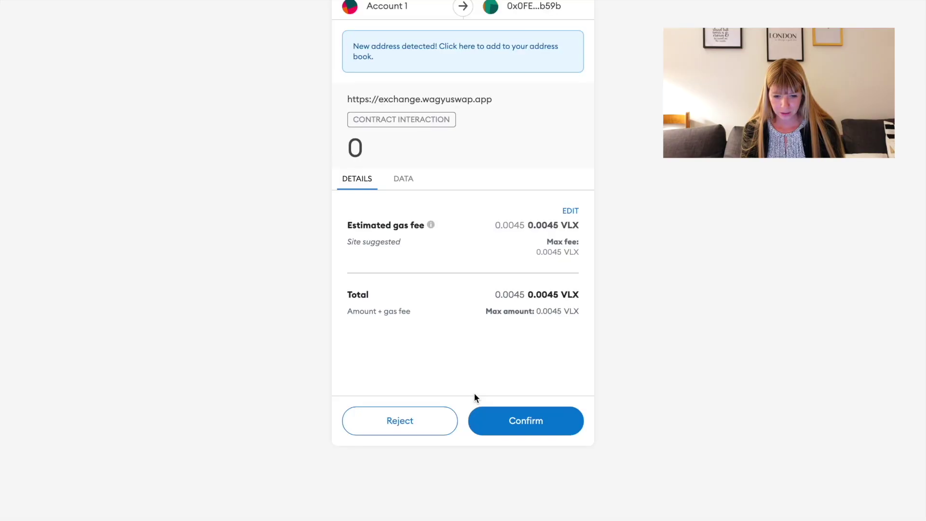
left_click(548, 416)
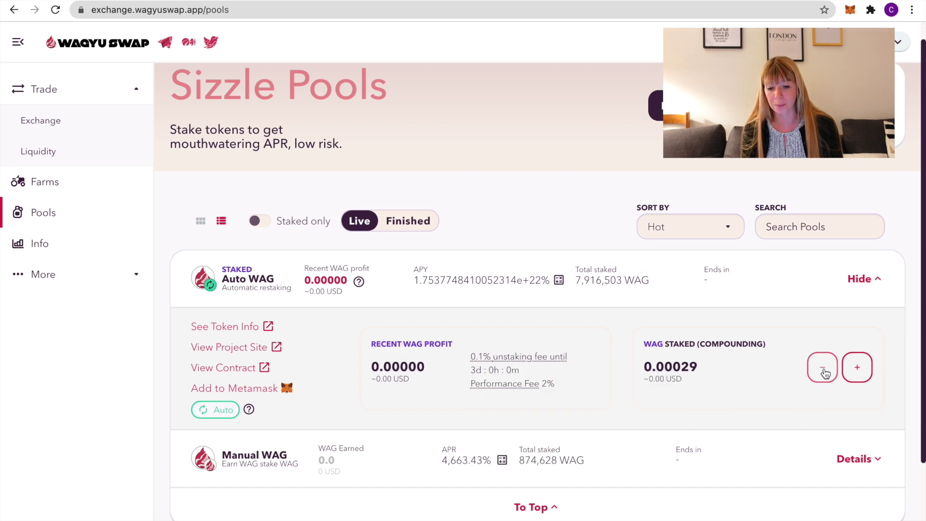
Unstake the full 0.000009524692005847 VLX_USDC LP from its farm and approve the transaction in MetaMask.
left_click(43, 185)
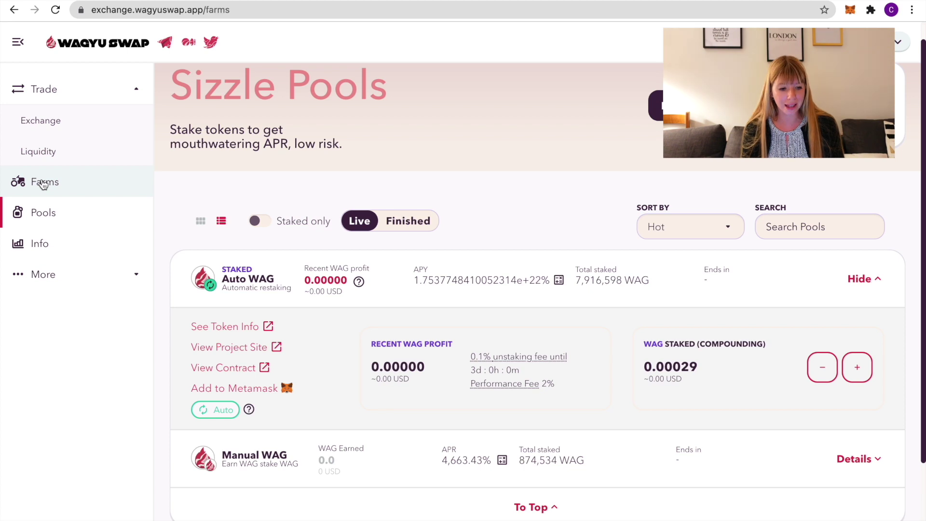
scroll(355, 281, "down", 4)
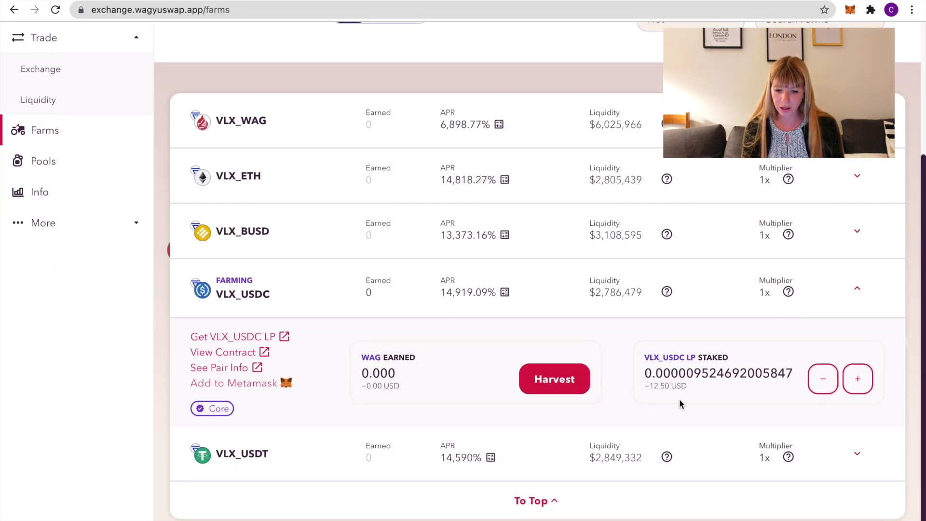
left_click(823, 389)
left_click(486, 288)
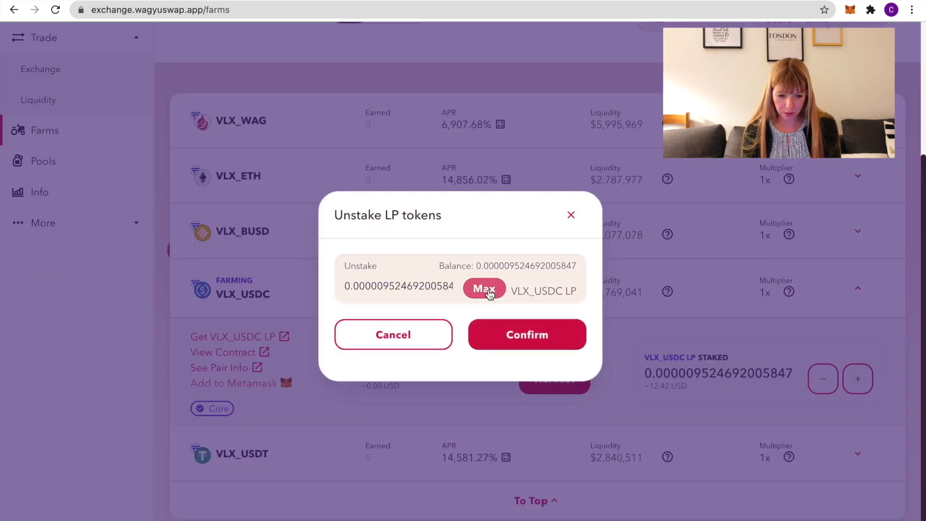
left_click(541, 345)
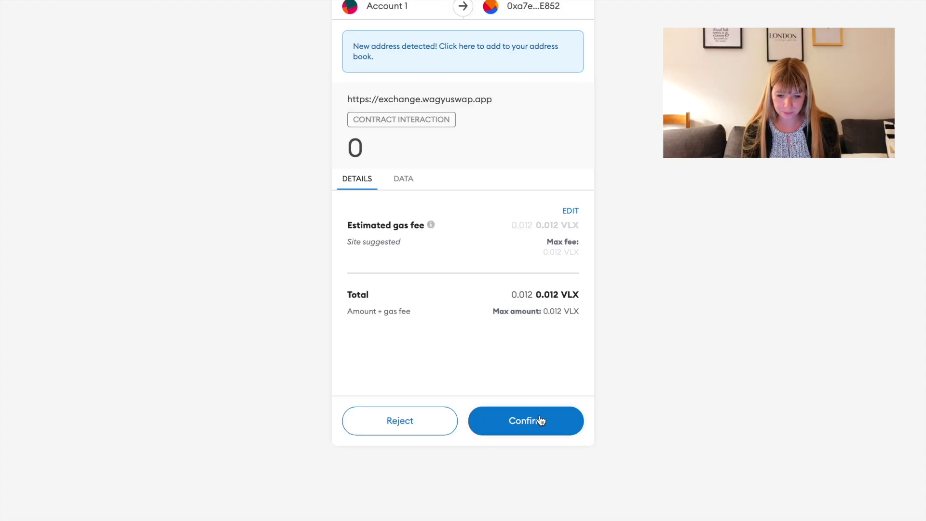
left_click(541, 420)
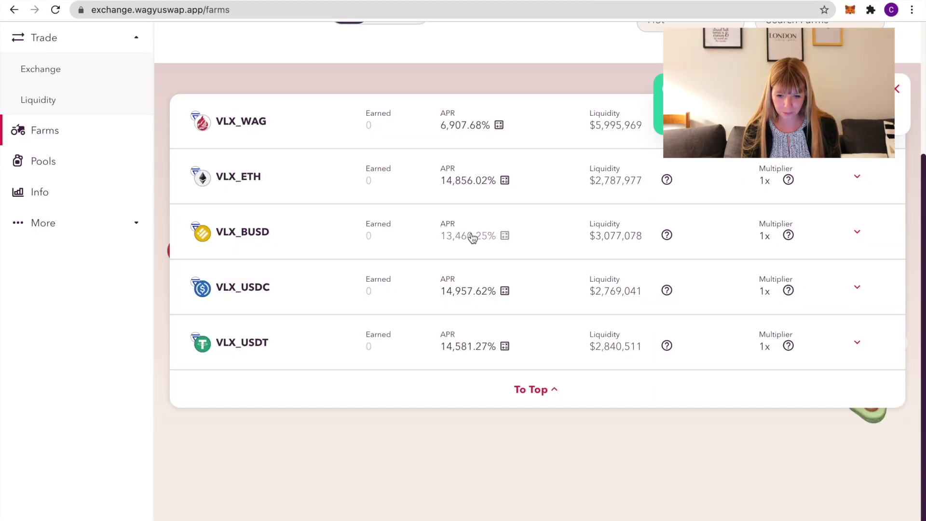
Go to the liquidity page and expand the VLX/USDC position to show its pooled tokens and removal option.
scroll(472, 238, "up", 5)
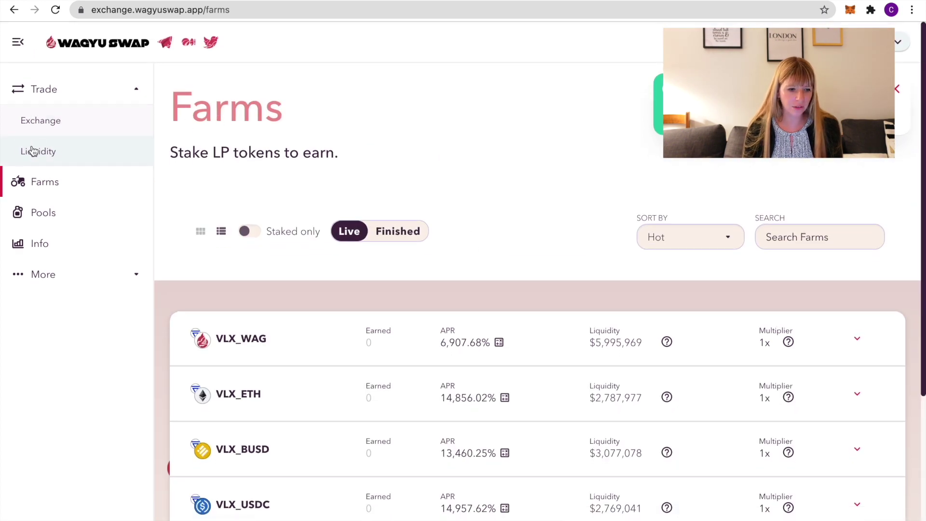
left_click(33, 151)
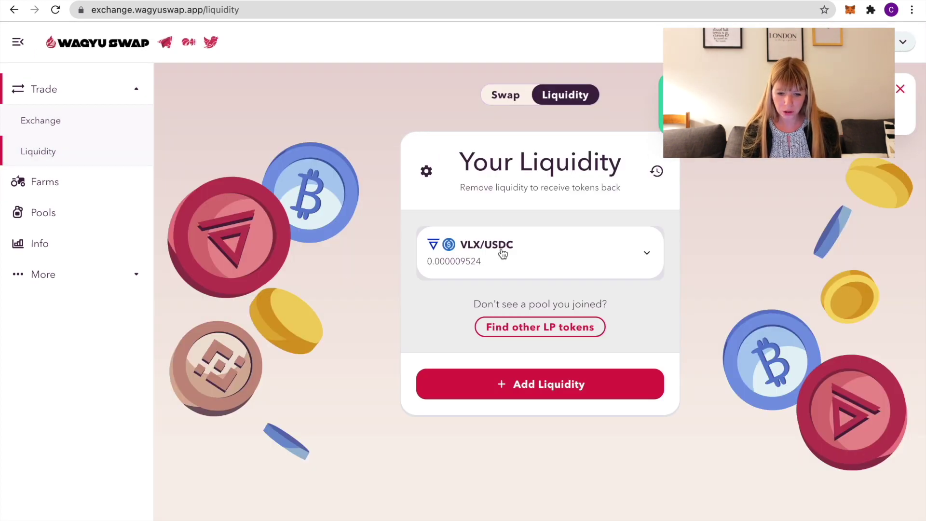
left_click(503, 253)
scroll(595, 278, "down", 1)
scroll(627, 246, "up", 1)
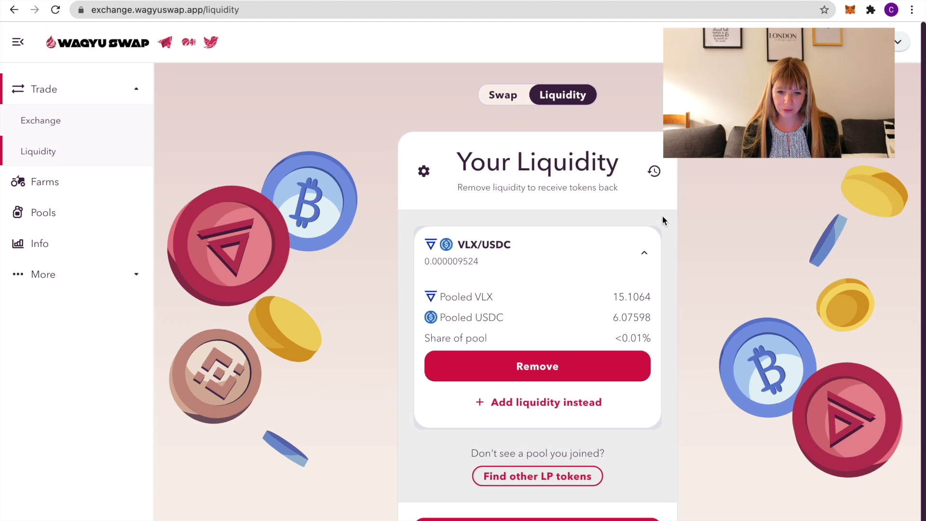